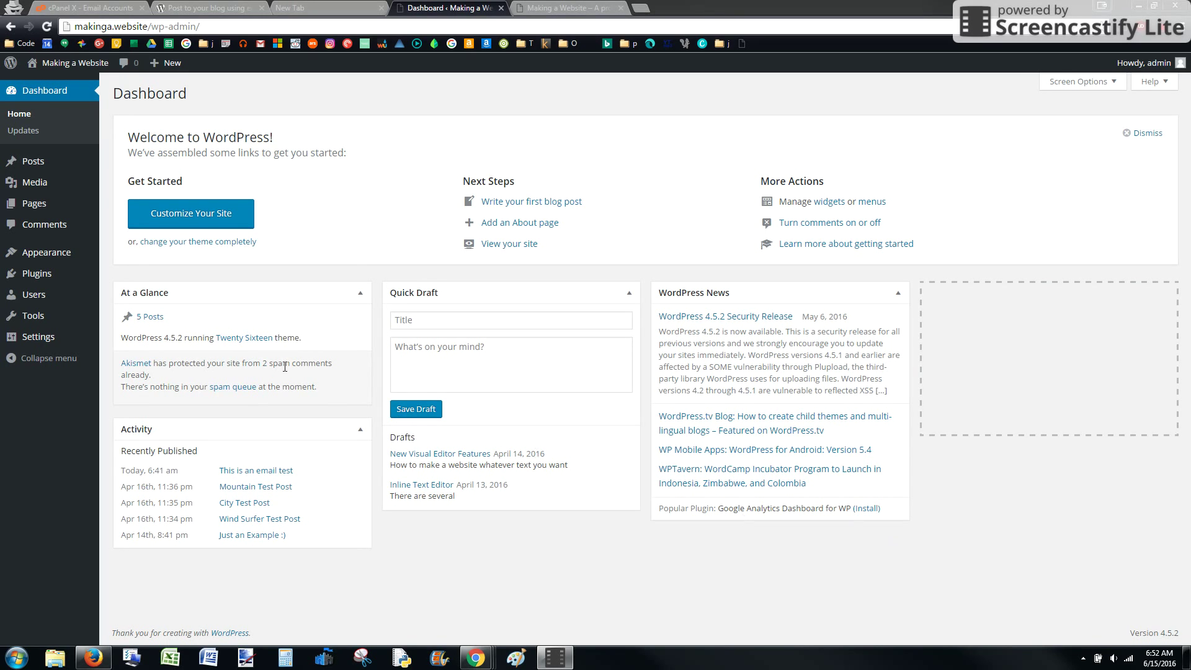
pyautogui.moveTo(59, 340)
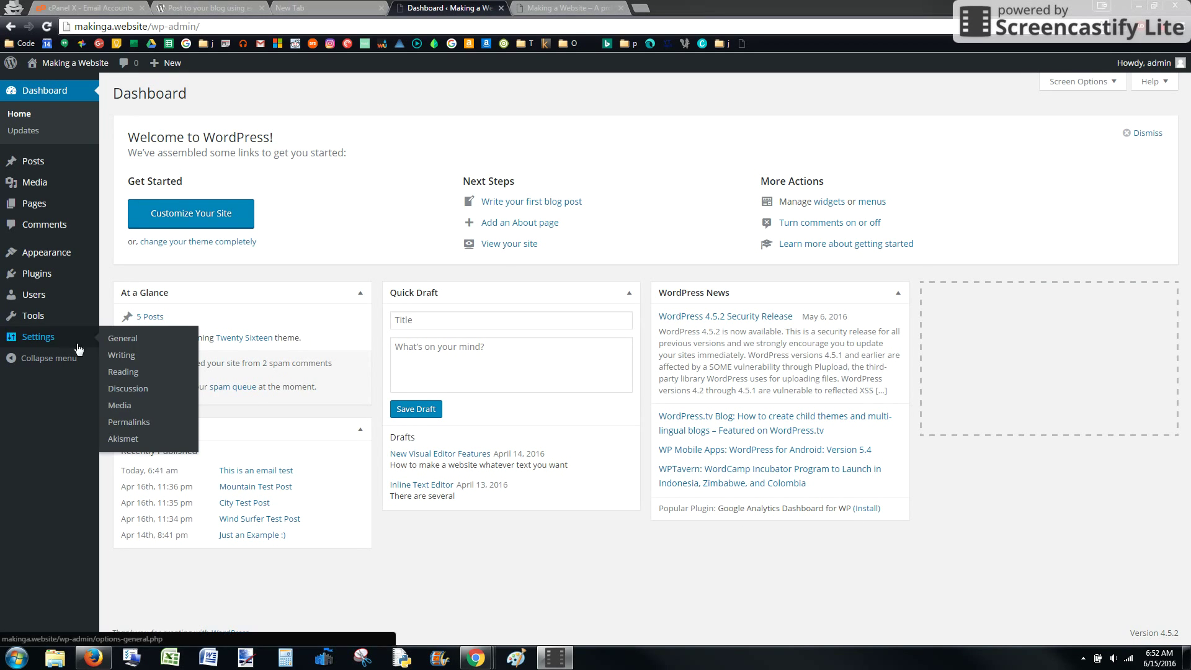
pyautogui.click(126, 358)
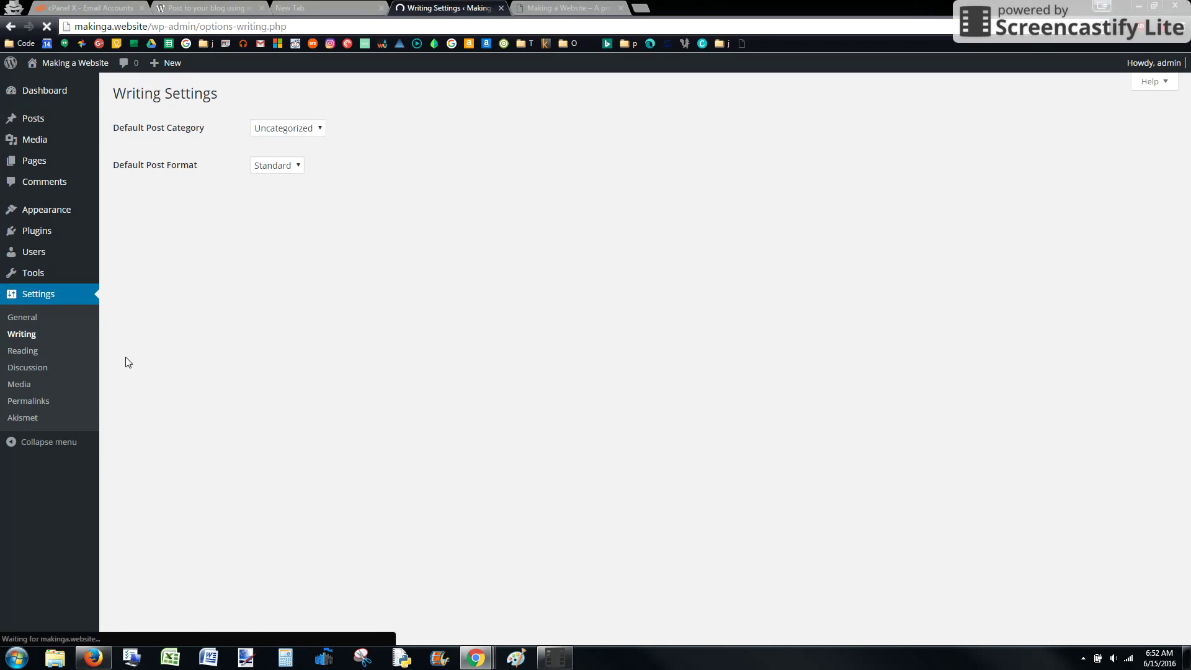
pyautogui.moveTo(111, 200); pyautogui.dragTo(193, 200)
pyautogui.click(194, 203)
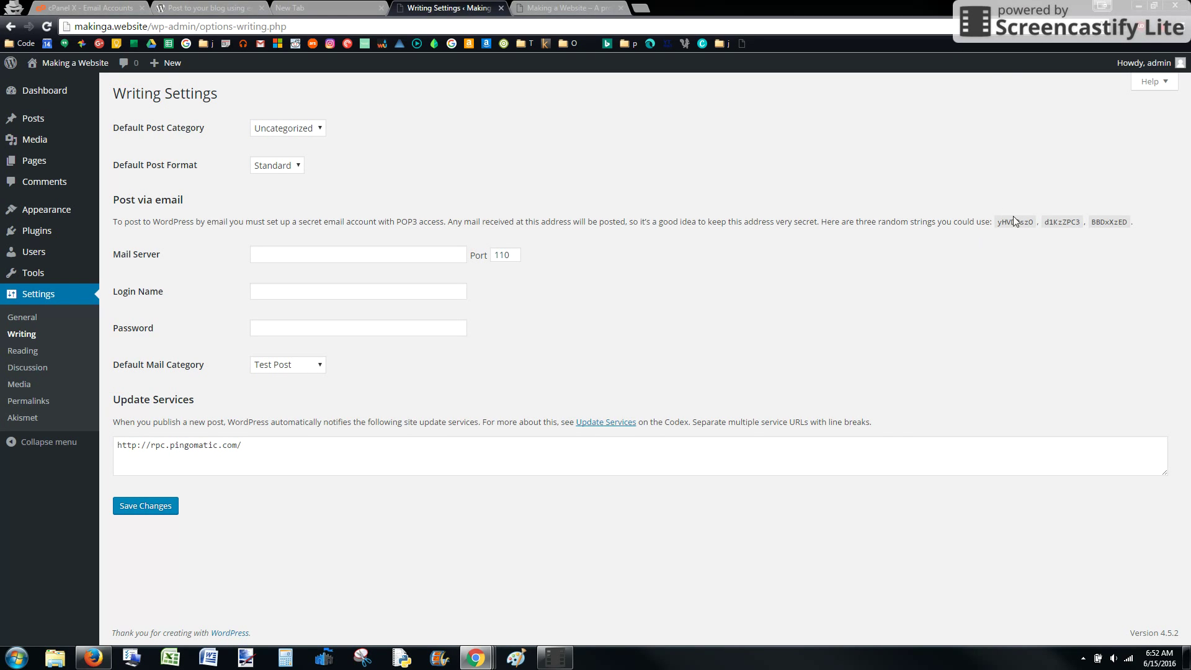
pyautogui.moveTo(997, 221); pyautogui.dragTo(1036, 222)
pyautogui.click(105, 8)
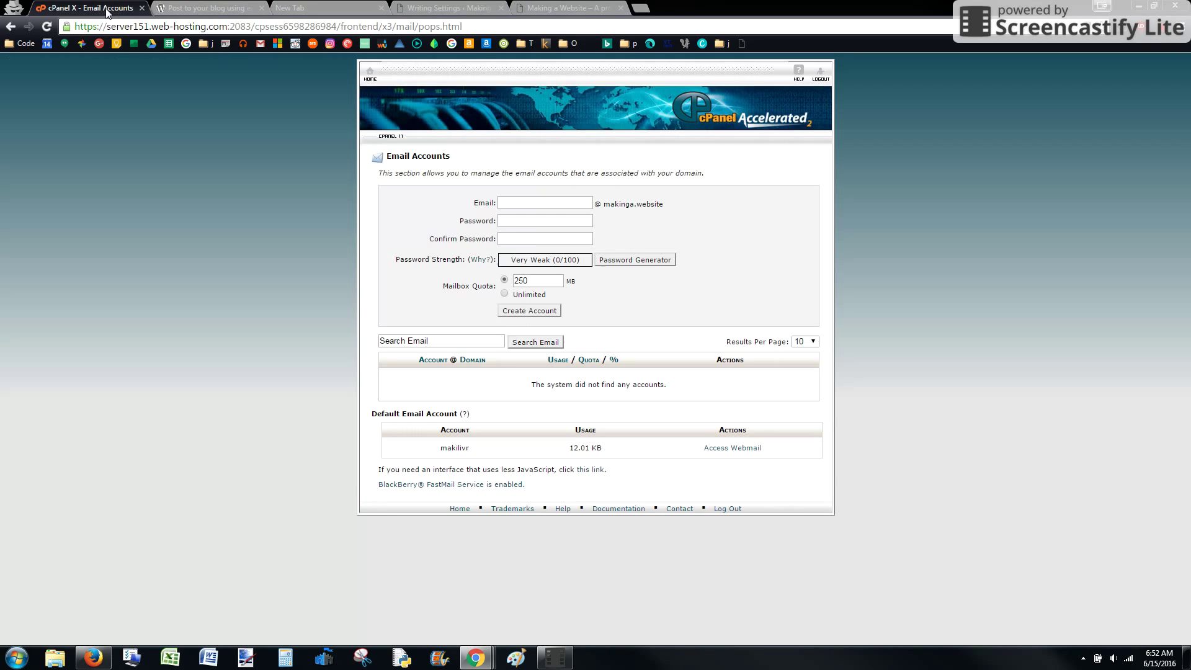
pyautogui.click(368, 78)
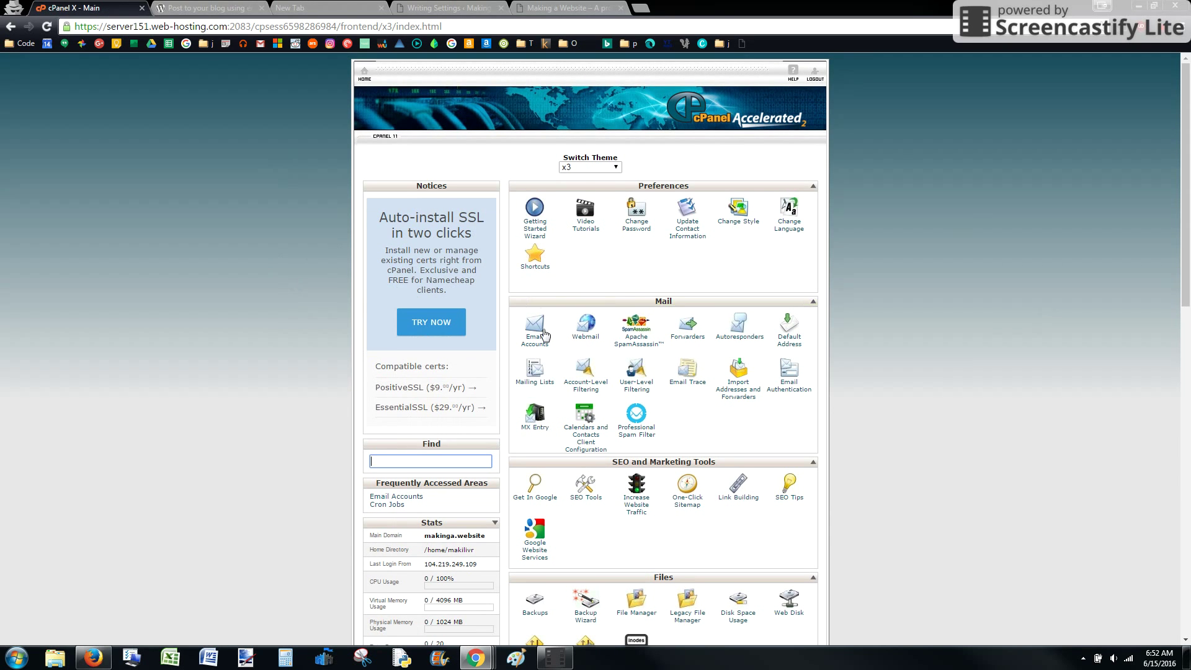
pyautogui.click(532, 344)
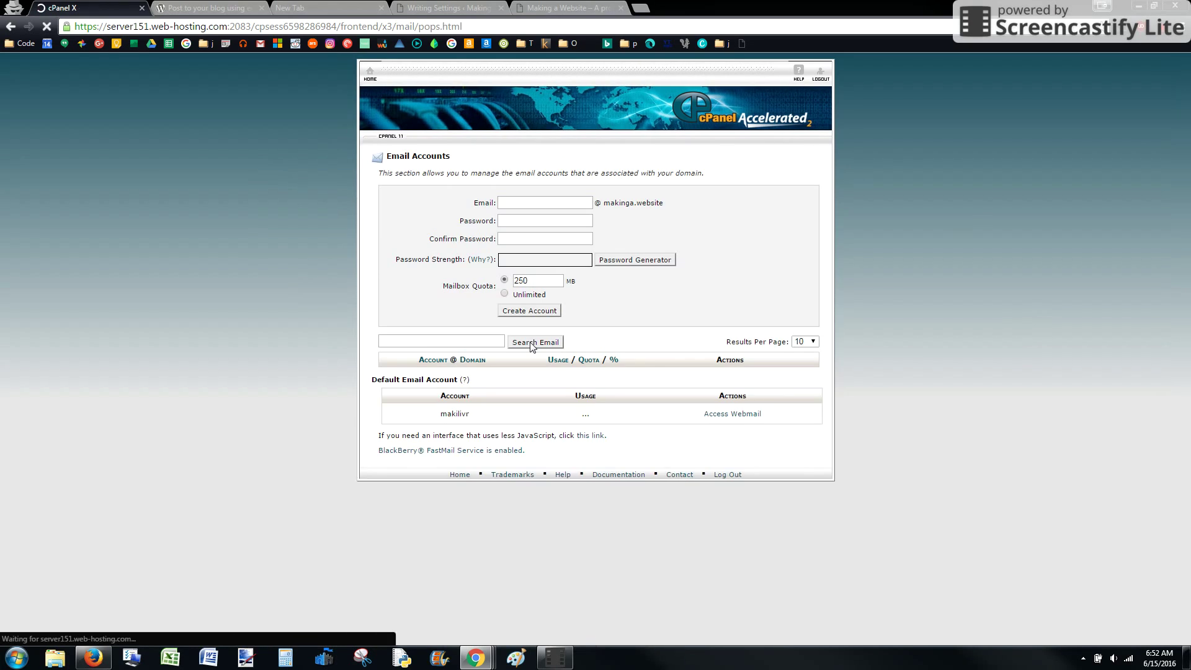
pyautogui.click(506, 202)
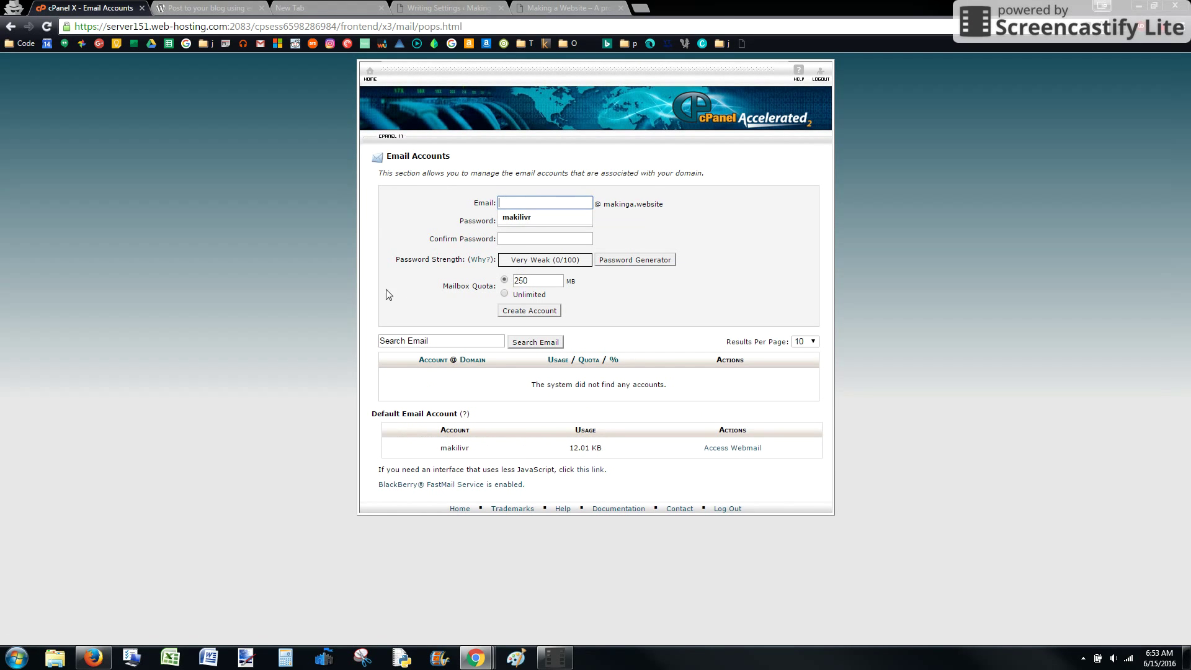
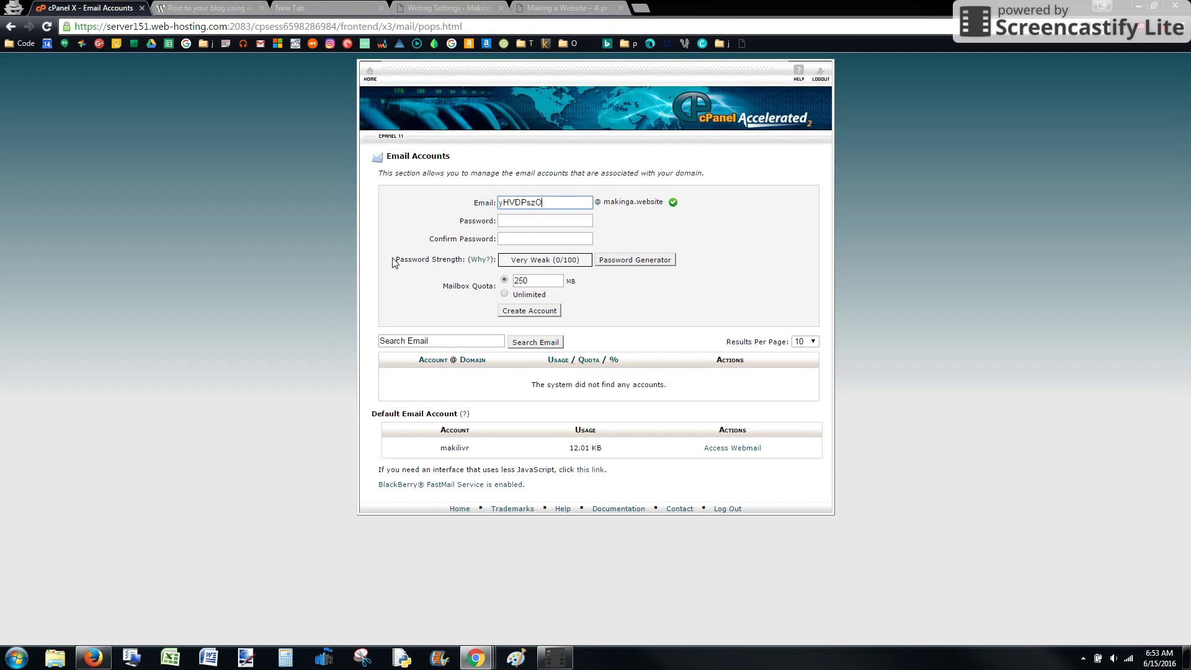
# - Set and confirm the mailbox password, keep the 250 MB quota, and create the account
pyautogui.click(498, 219)
pyautogui.write('a')
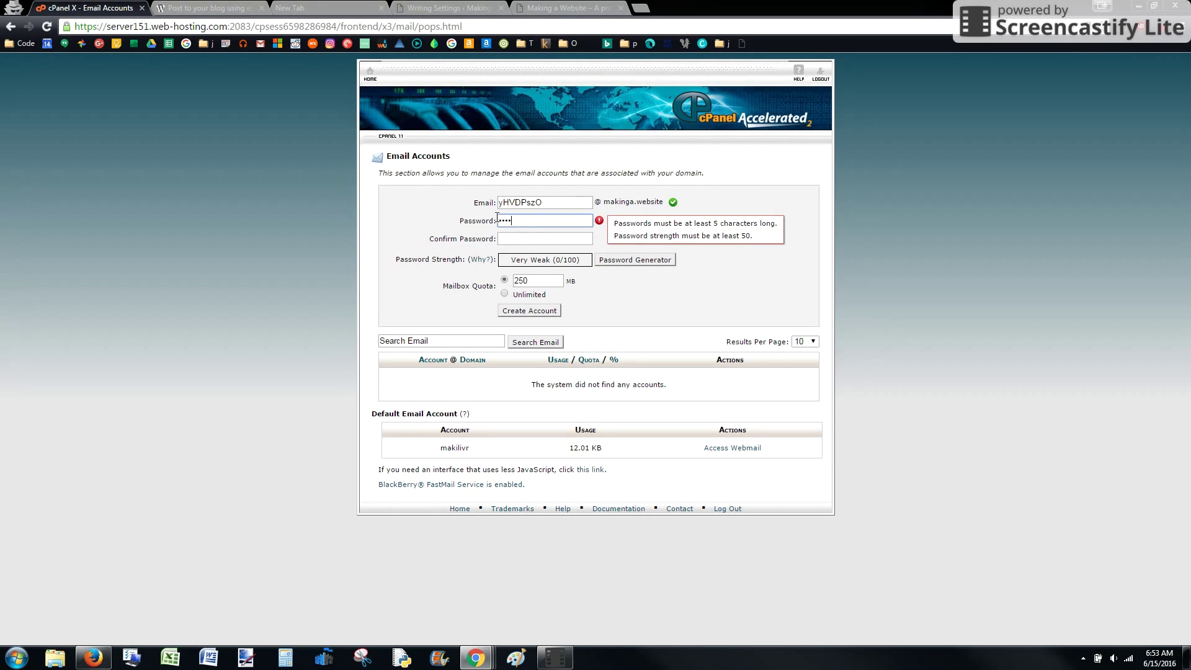
pyautogui.write('••••')
pyautogui.press('Tab')
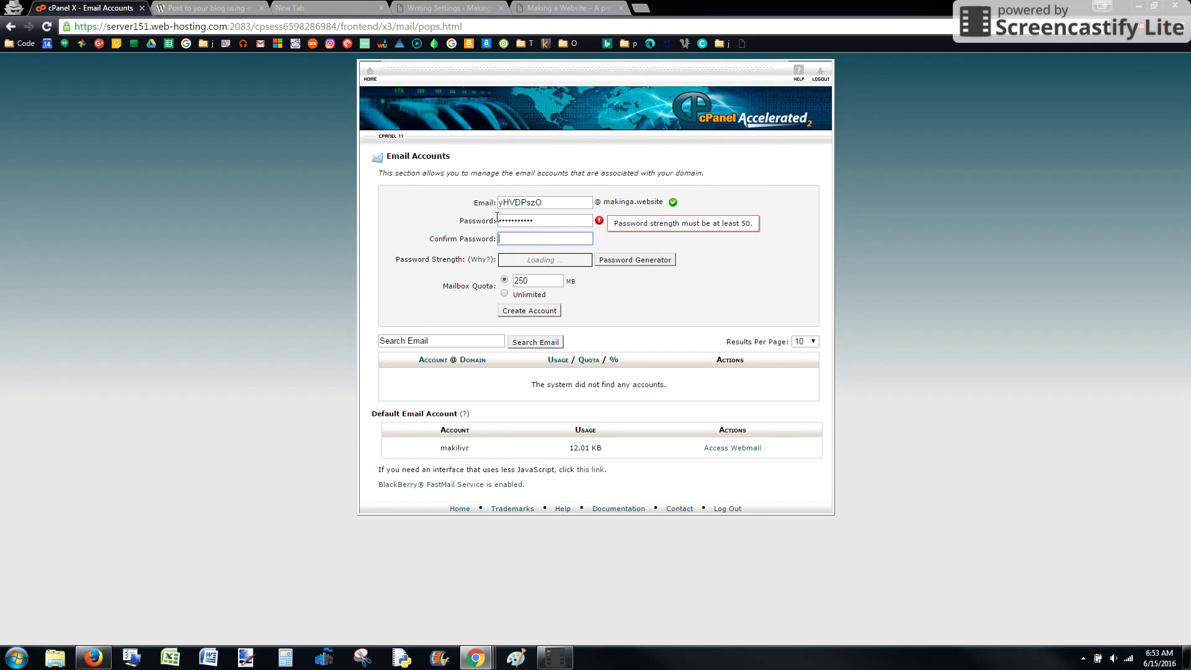
pyautogui.write('•••••••••••')
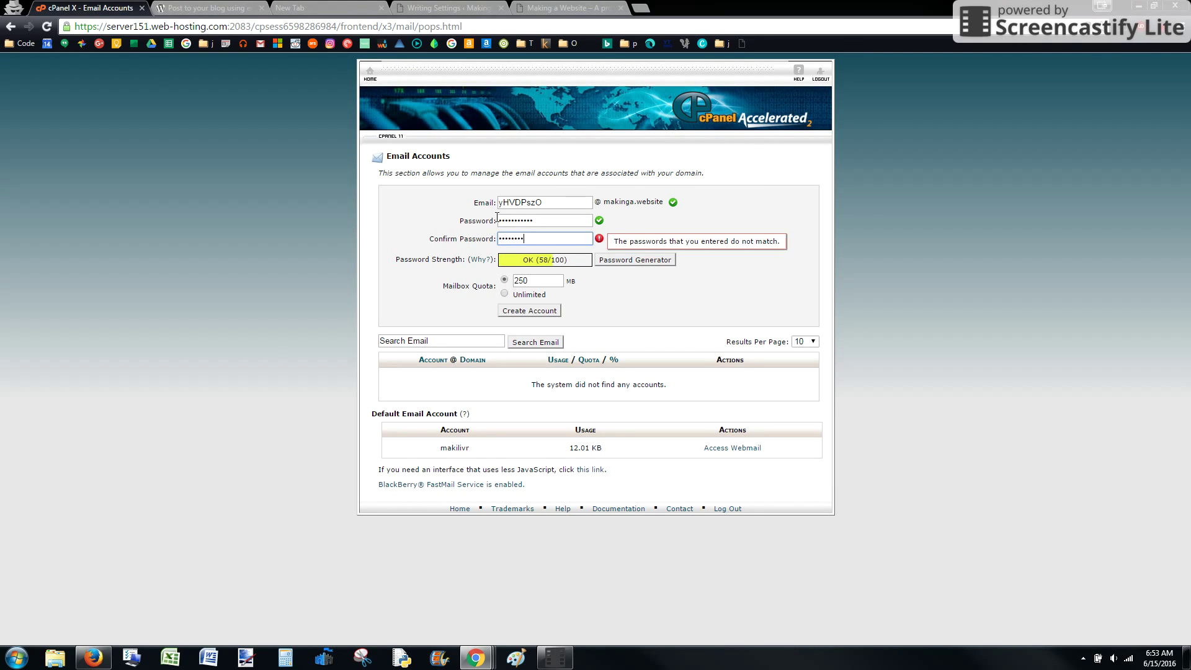
pyautogui.click(613, 293)
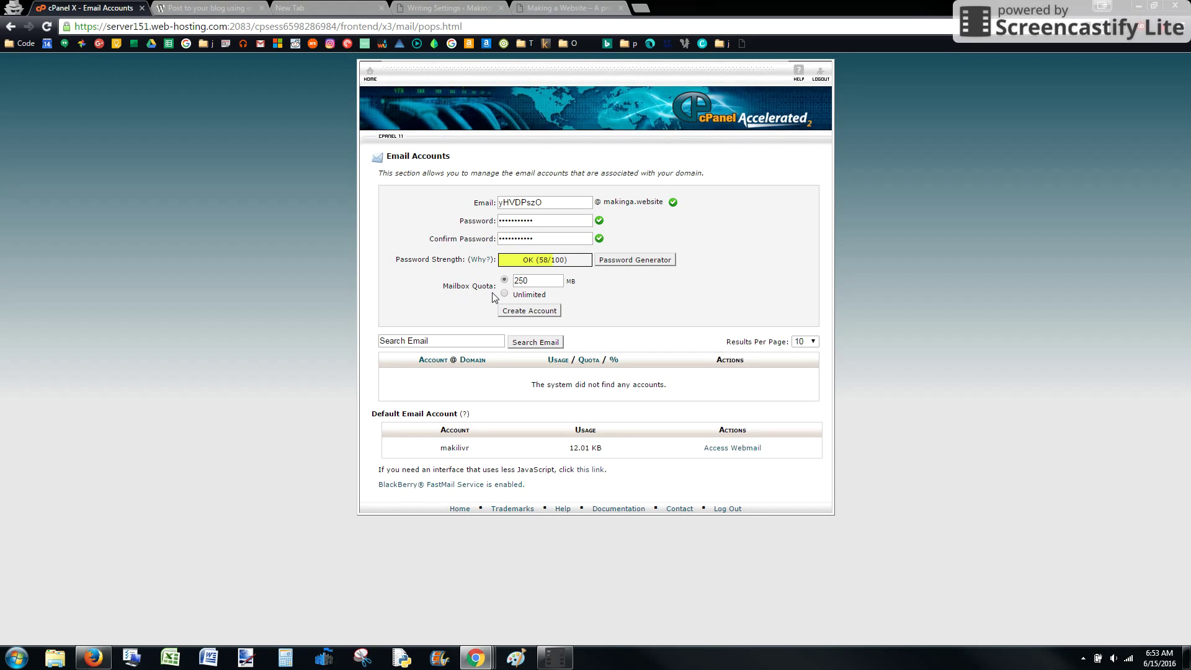
pyautogui.click(534, 311)
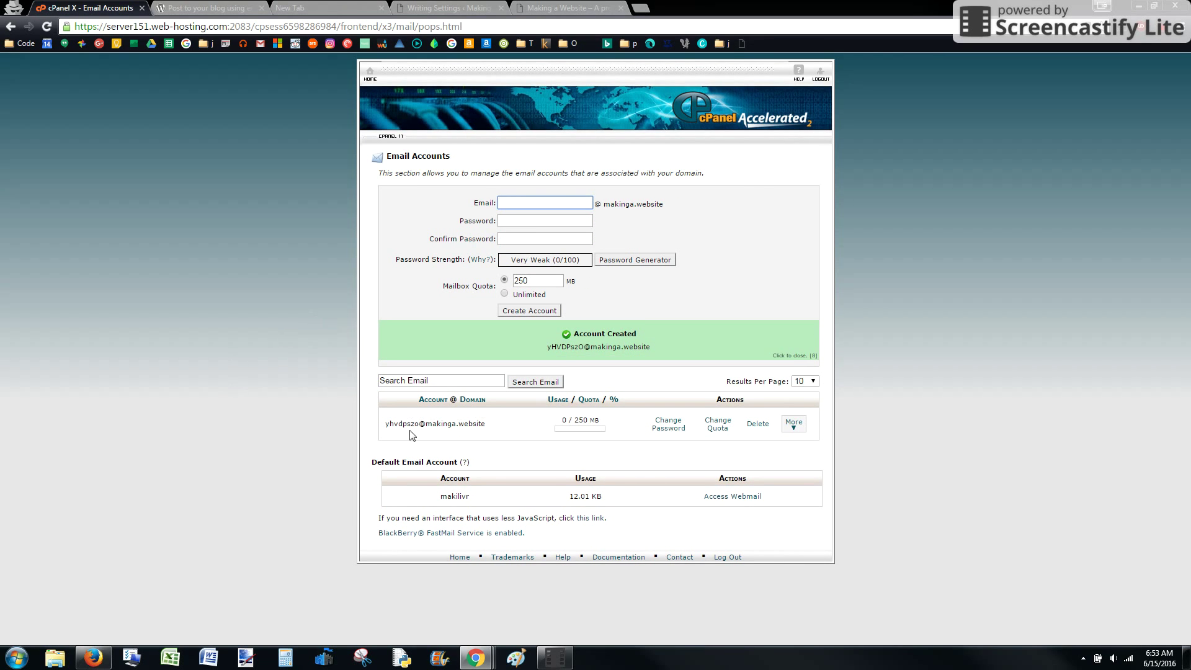
# - Copy the new mailbox's Non-SSL username from its Configure Email Client page, then return to WordPress
pyautogui.click(794, 425)
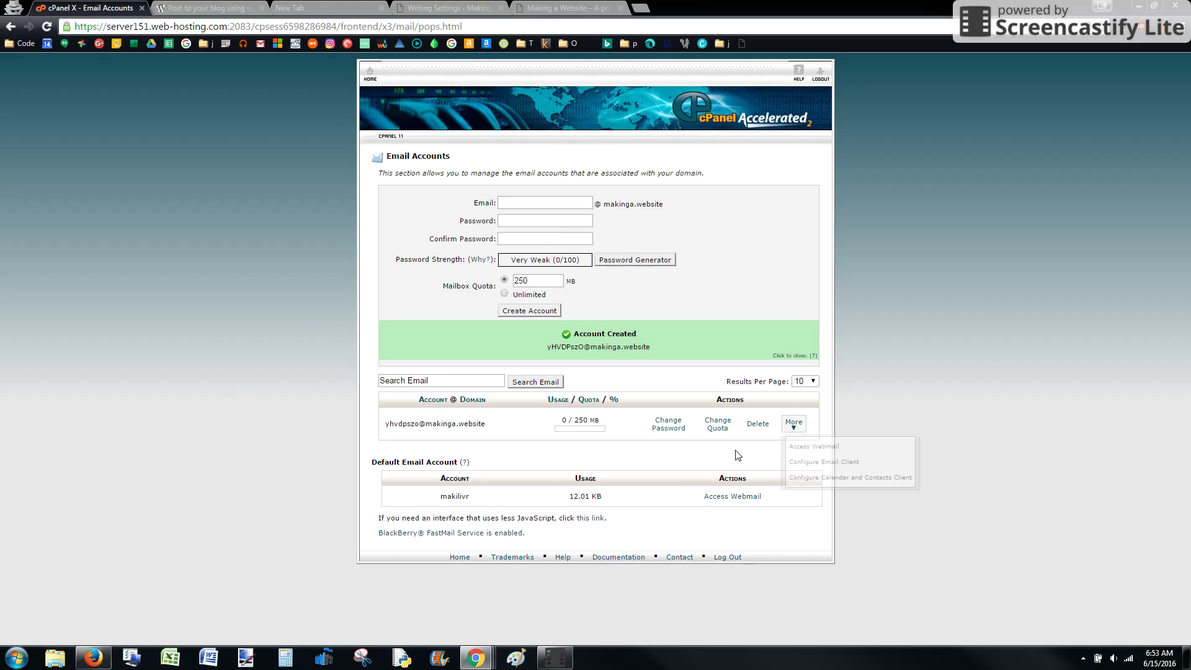
pyautogui.click(825, 467)
pyautogui.scroll(-3, 548, 386)
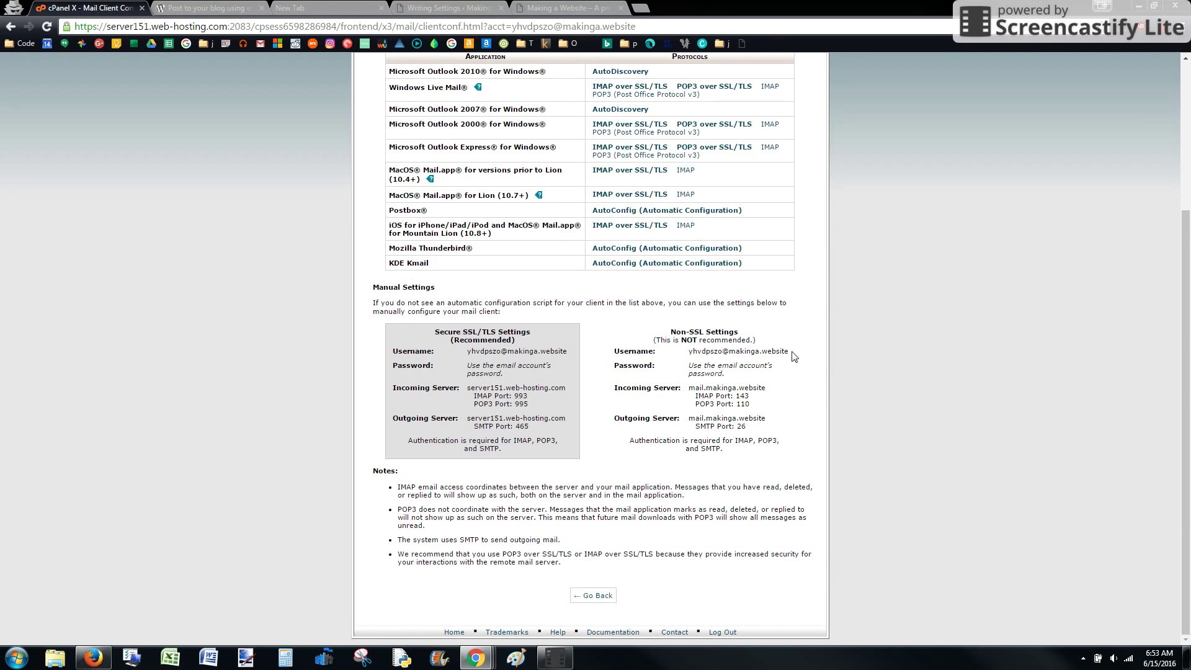
pyautogui.moveTo(789, 351); pyautogui.dragTo(691, 349)
pyautogui.hotkey('ctrl', 'c')
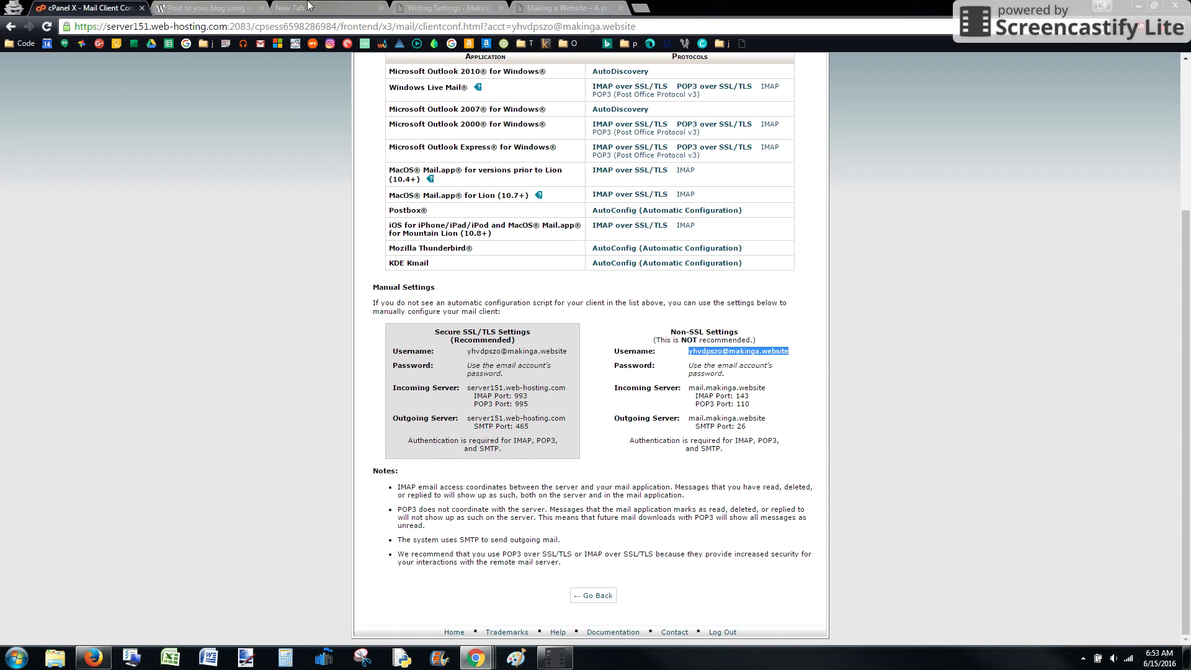
pyautogui.click(446, 8)
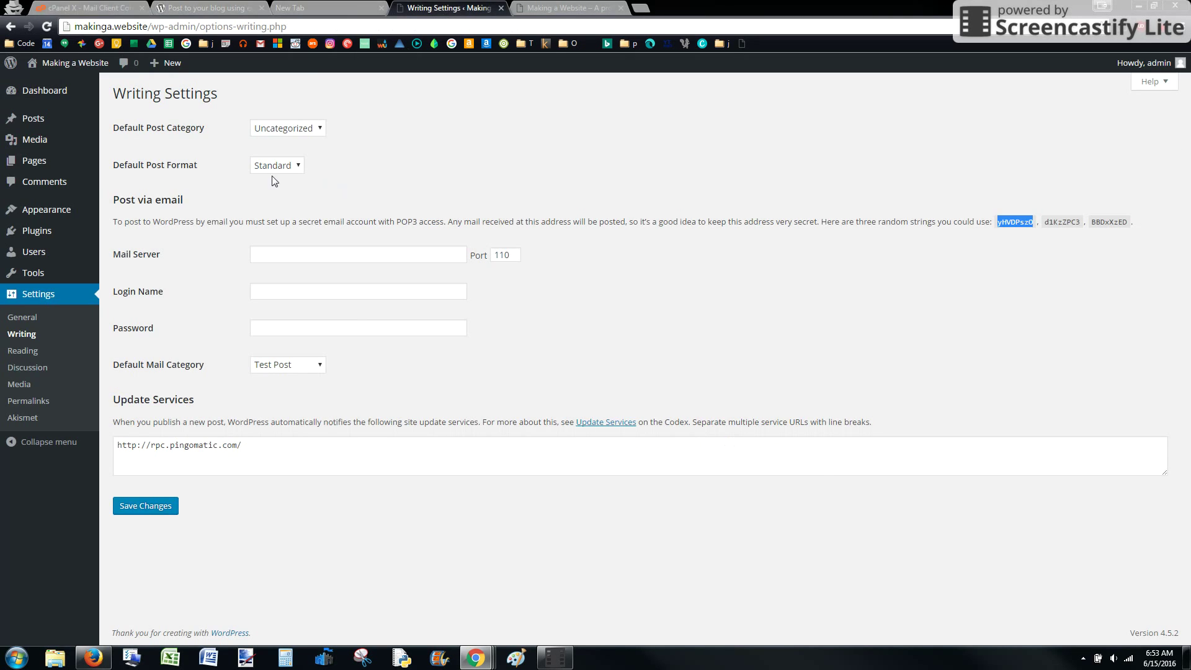
# - Fill Login Name with the mailbox username and Mail Server with mail.makinga.website
pyautogui.click(306, 293)
pyautogui.hotkey('ctrl', 'v')
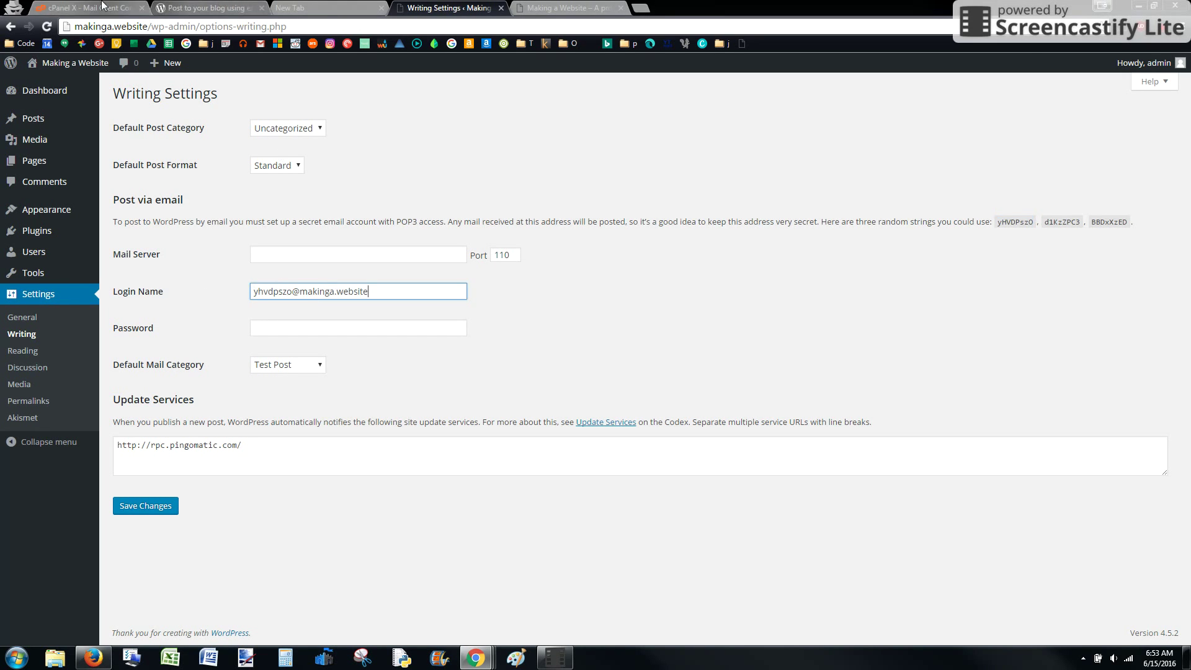
pyautogui.click(111, 9)
pyautogui.moveTo(768, 388); pyautogui.dragTo(693, 386)
pyautogui.hotkey('ctrl', 'c')
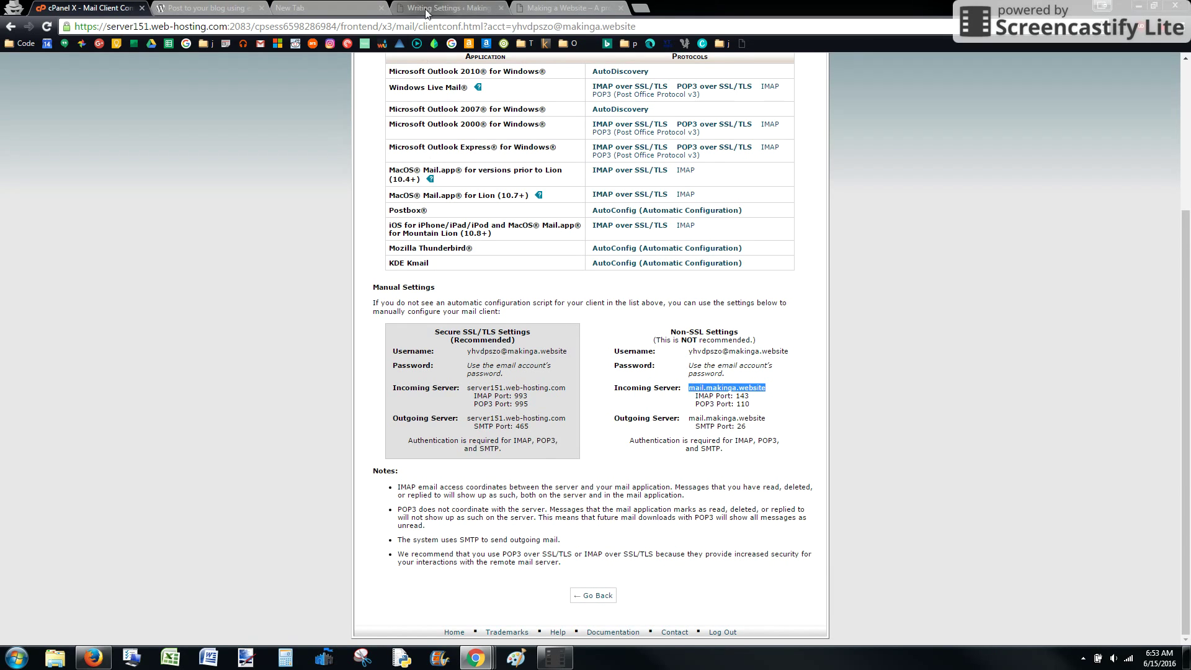
pyautogui.click(427, 9)
pyautogui.click(295, 254)
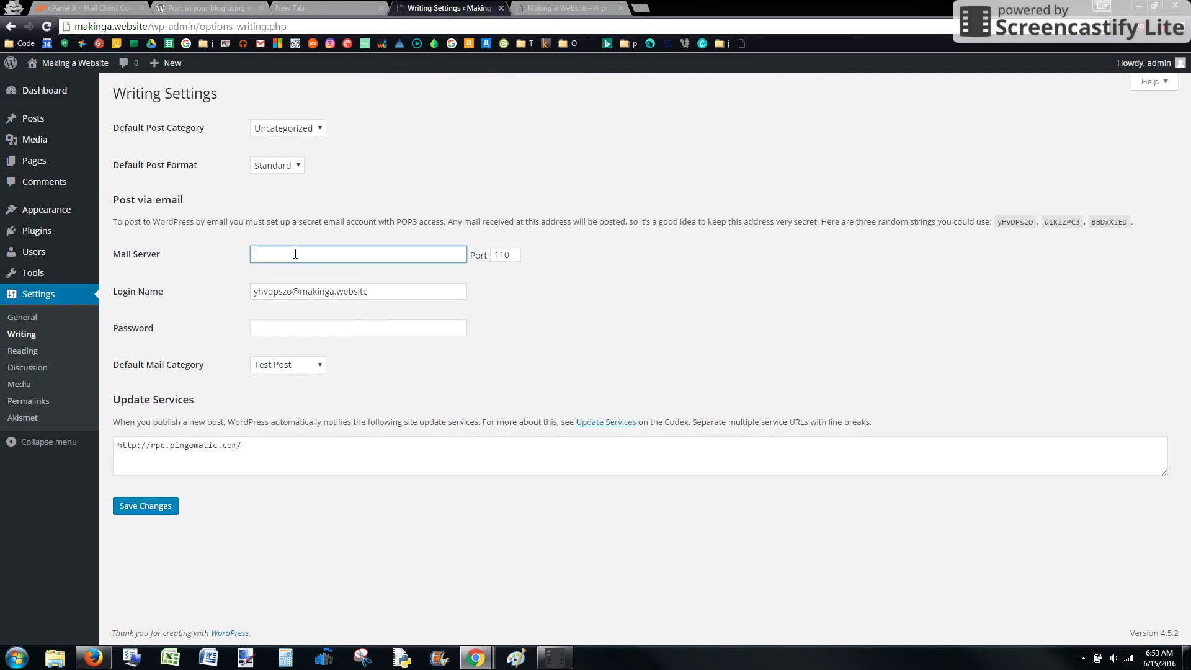
pyautogui.hotkey('ctrl', 'v')
# - Enter the mailbox password, keep Test Post as the default mail category, and save
pyautogui.click(77, 9)
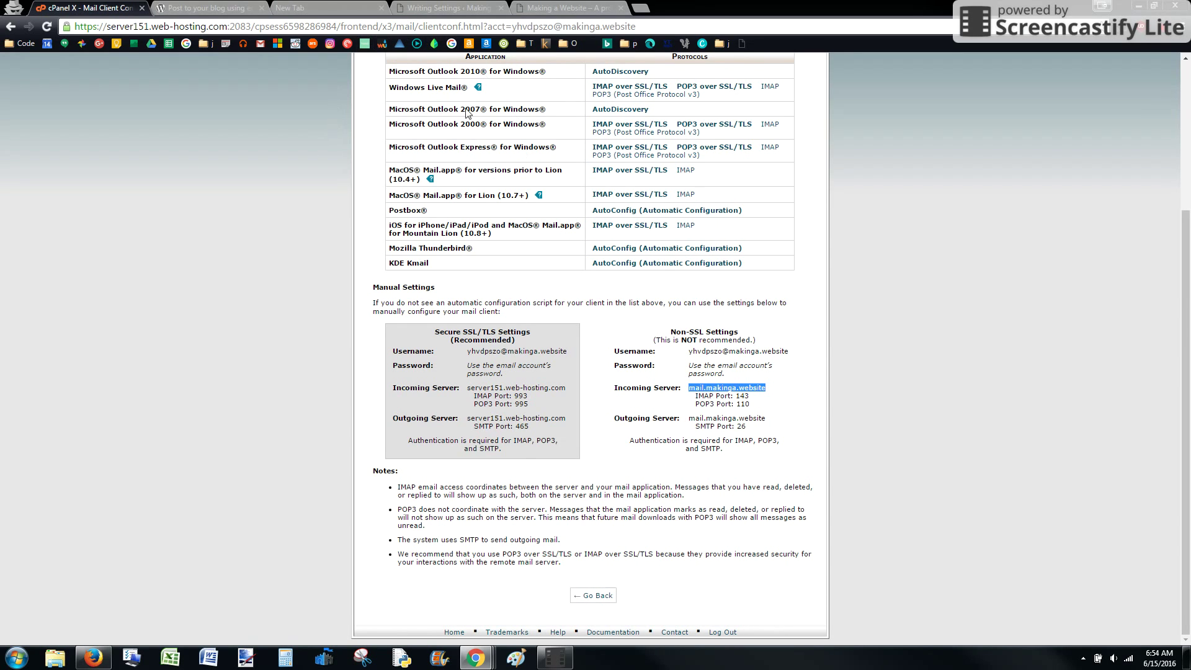
pyautogui.click(428, 7)
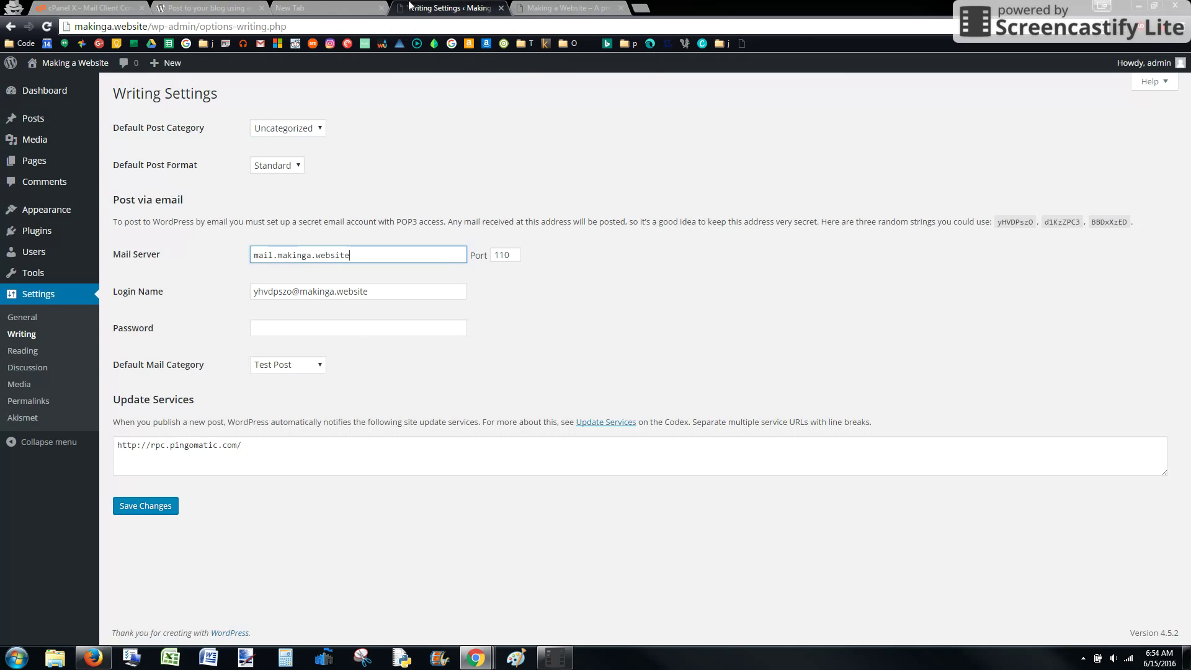
pyautogui.click(312, 323)
pyautogui.write('Pas')
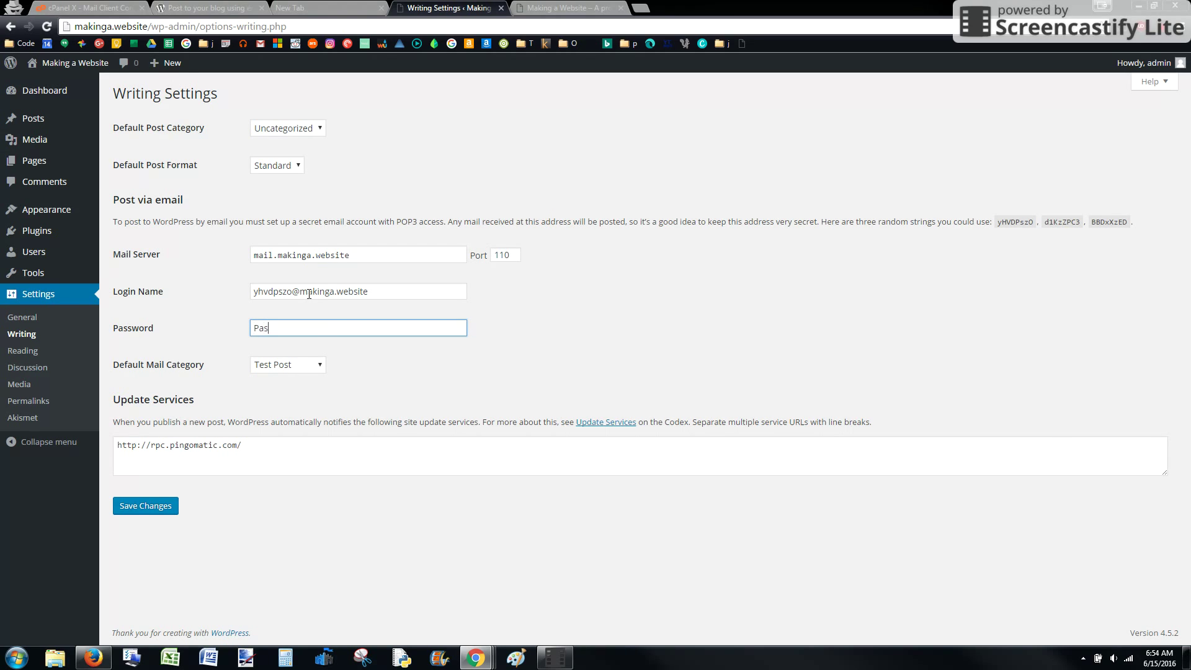
pyautogui.write('sword123')
pyautogui.click(370, 346)
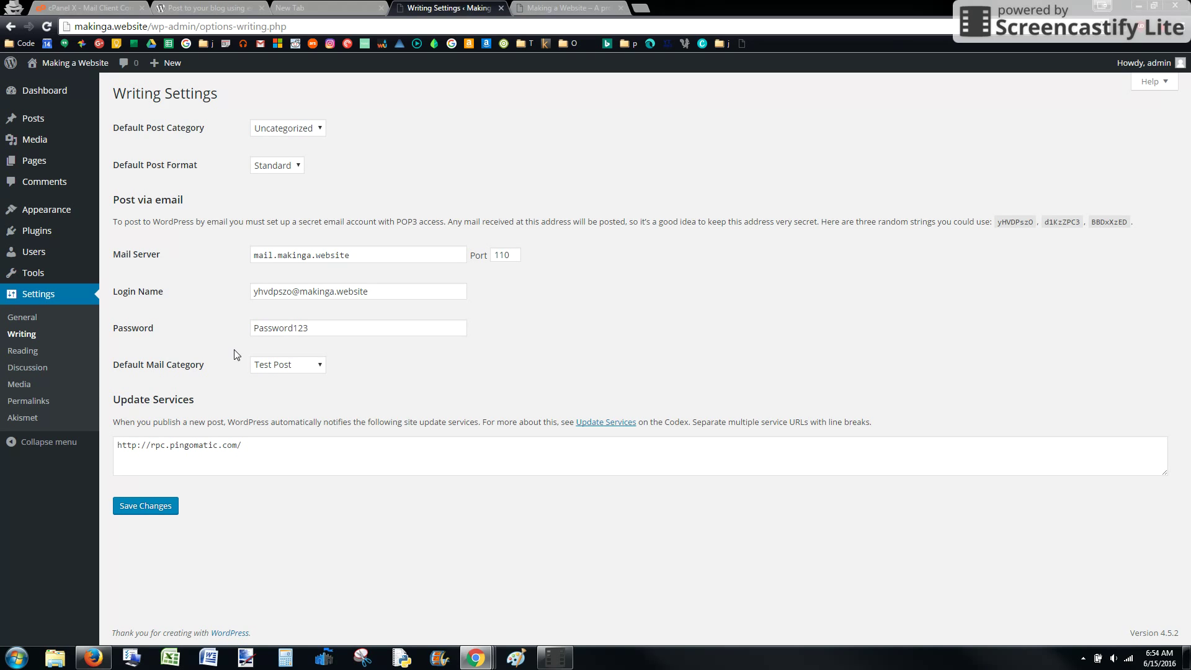
pyautogui.click(297, 366)
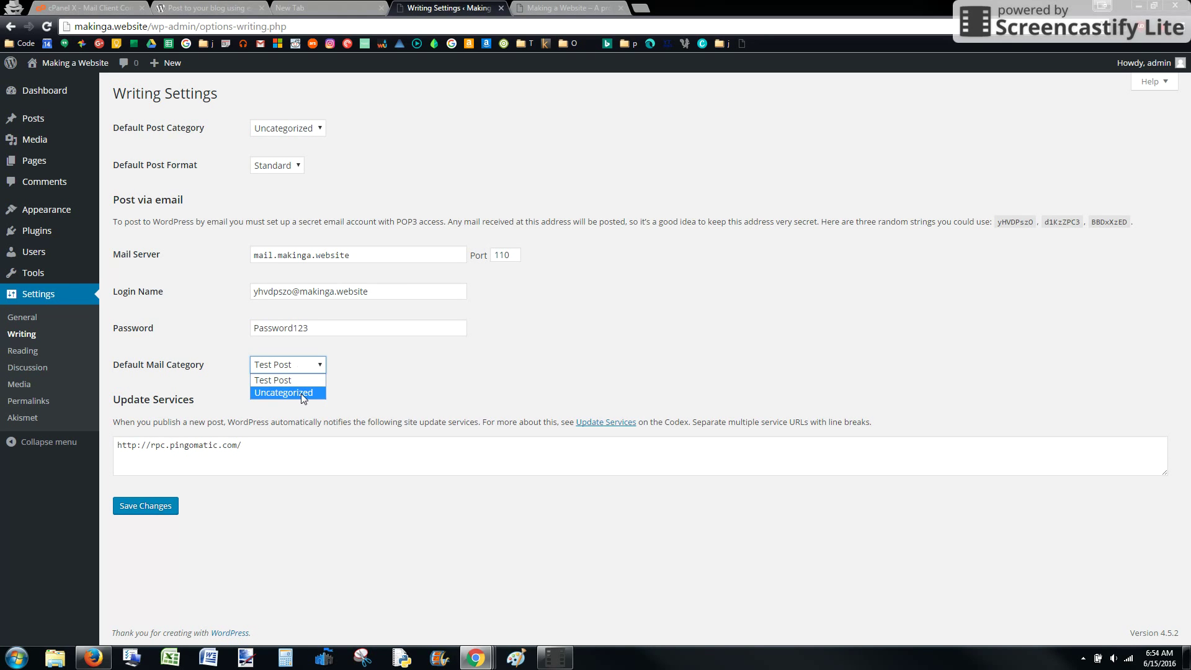
pyautogui.click(302, 382)
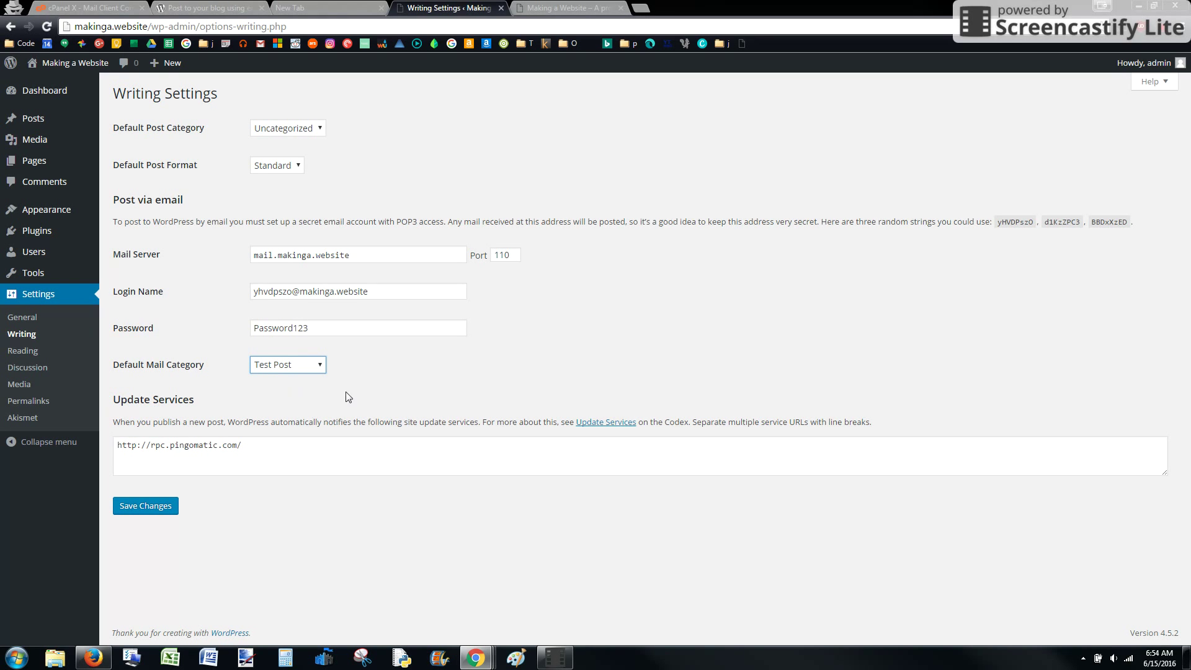
pyautogui.click(153, 508)
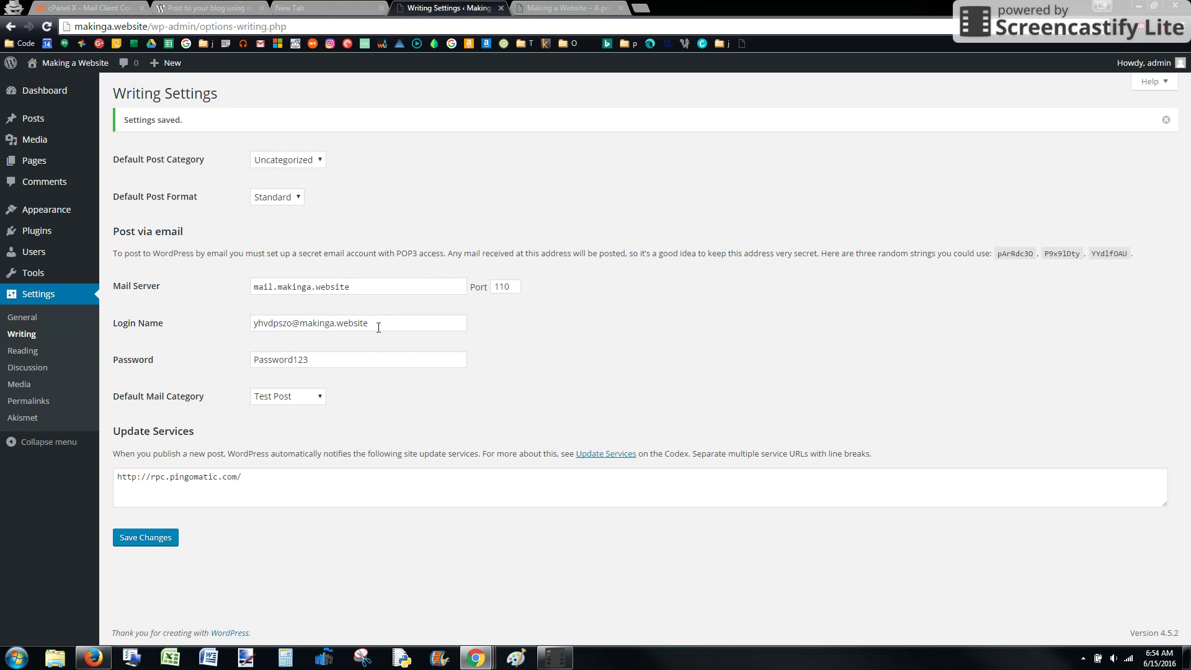
# - Open the new mailbox's webmail from Email Accounts in Roundcube, showing its empty inbox
pyautogui.moveTo(372, 320); pyautogui.dragTo(248, 326)
pyautogui.hotkey('ctrl', 'c')
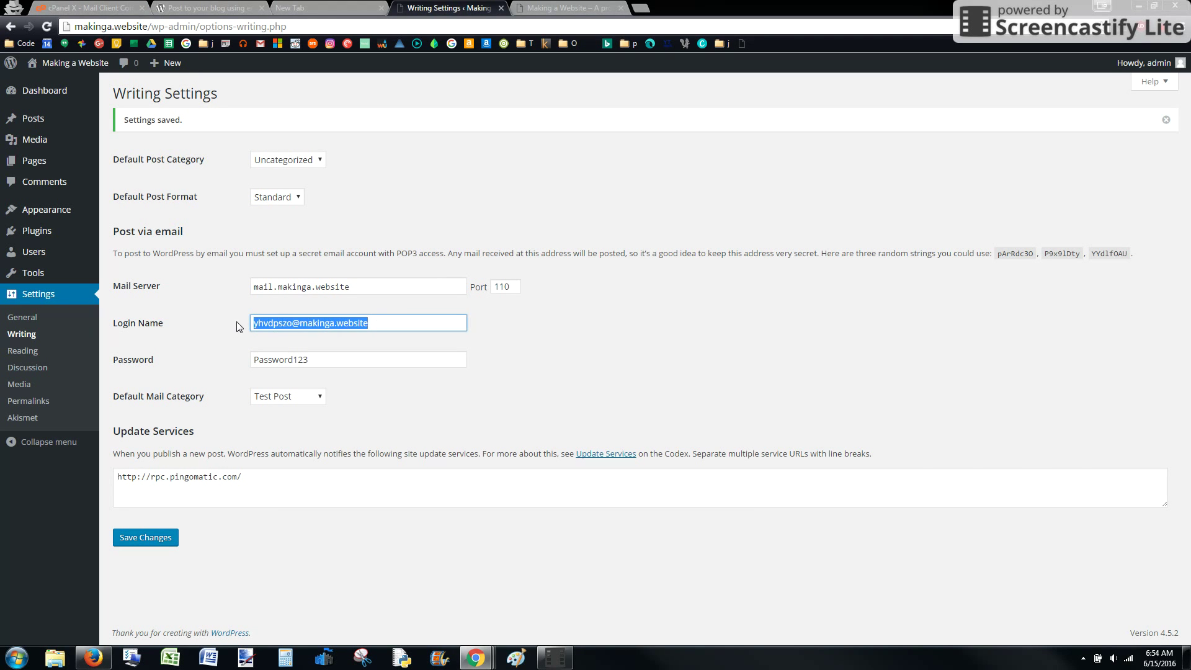
pyautogui.click(87, 7)
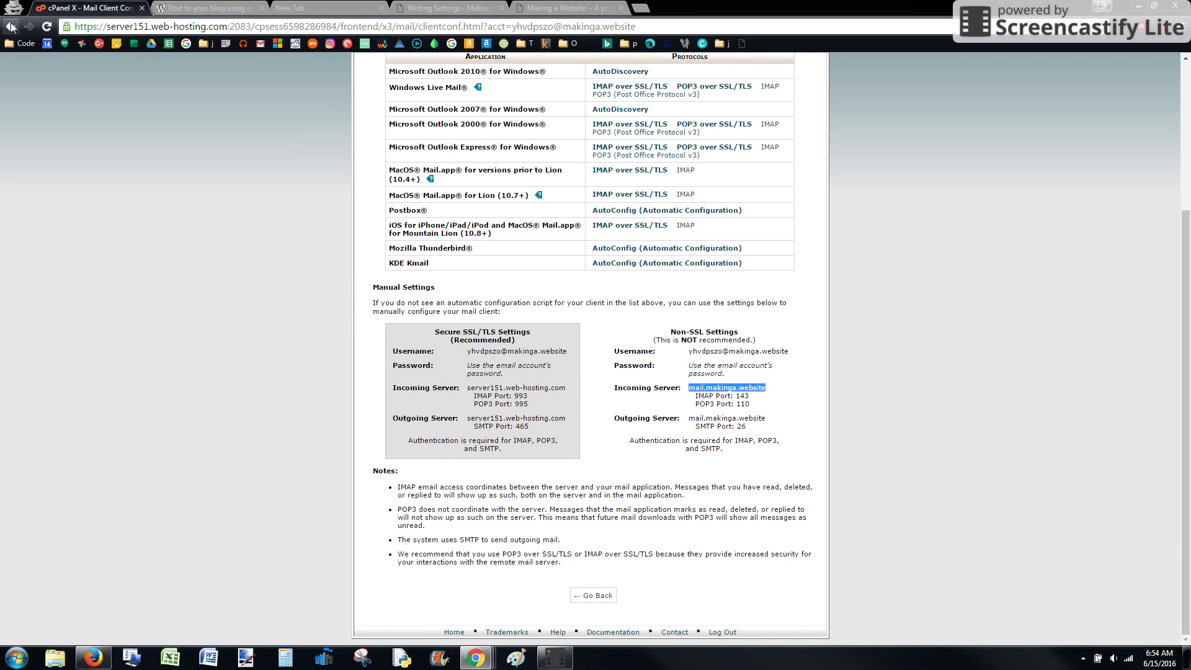
pyautogui.click(10, 27)
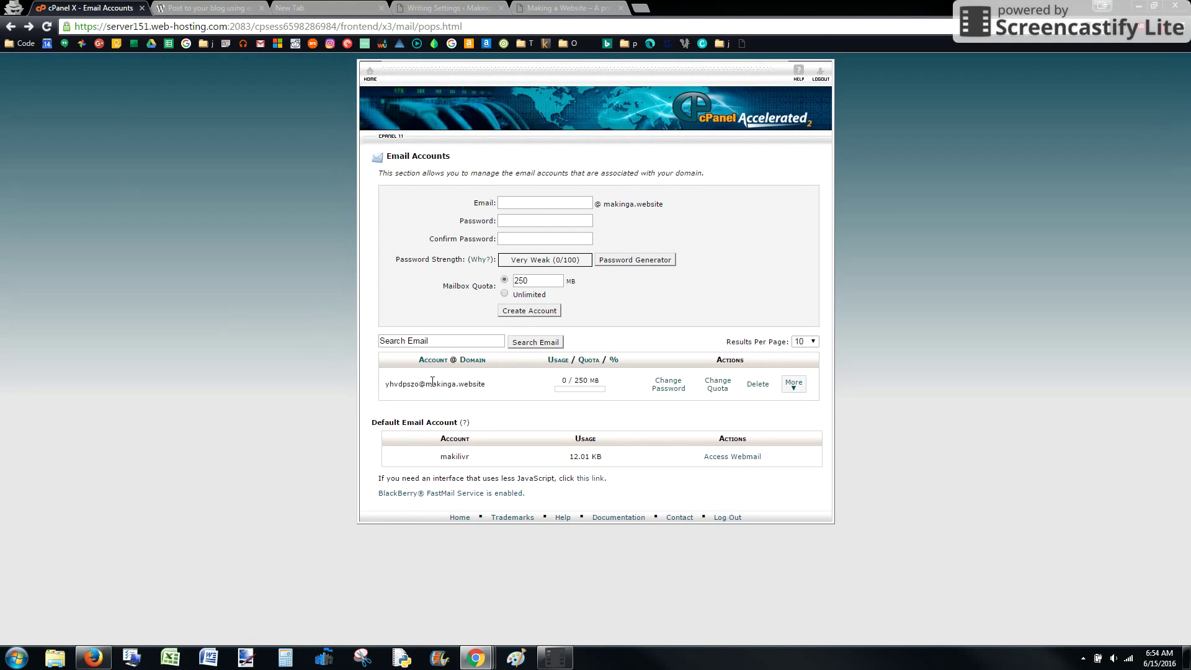
pyautogui.click(793, 391)
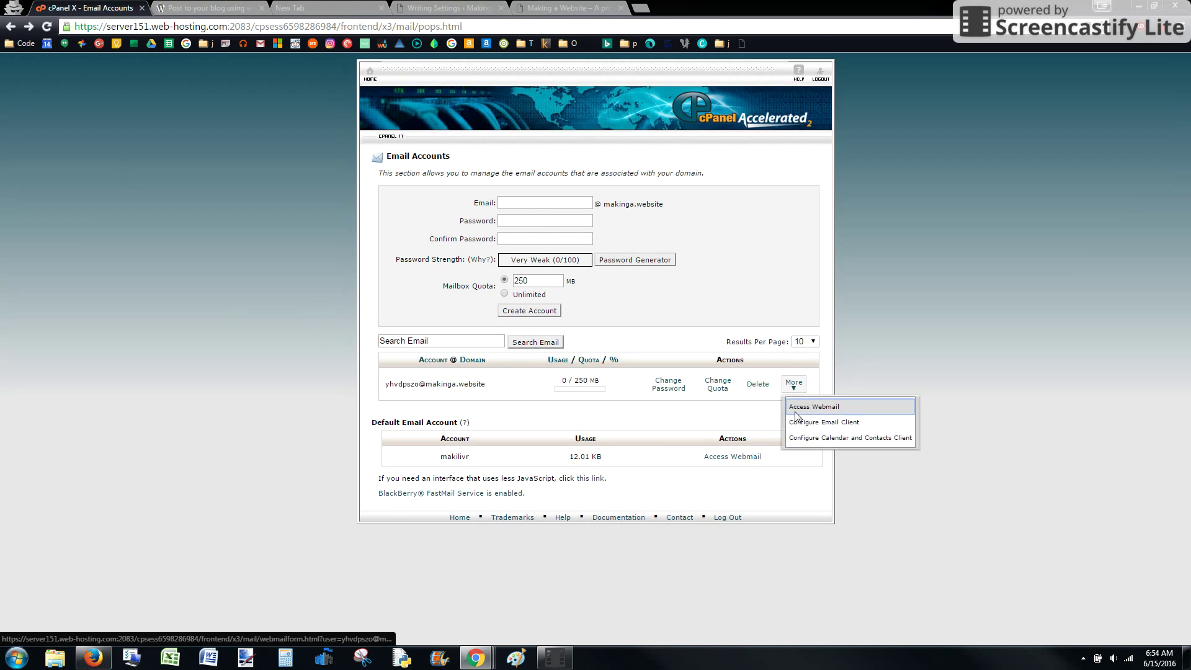
pyautogui.click(795, 411)
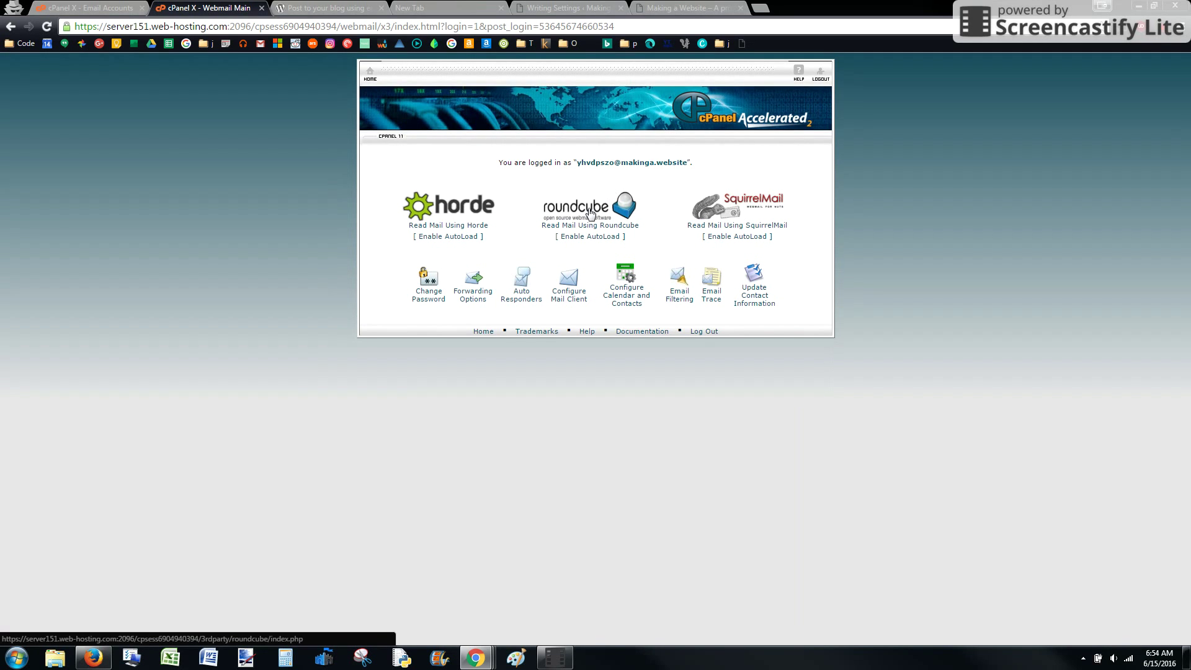
pyautogui.click(592, 214)
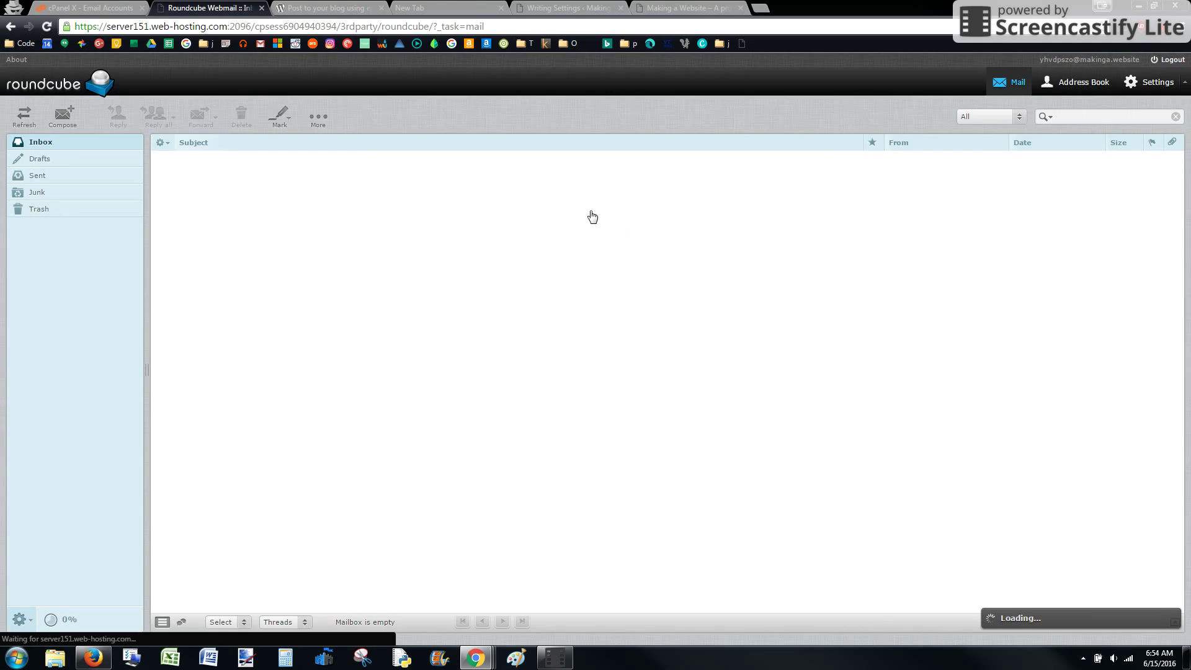
# - Compose a mail to the mailbox's own address: subject 'This is test post', body 'What ever message we want in here!'
pyautogui.click(57, 117)
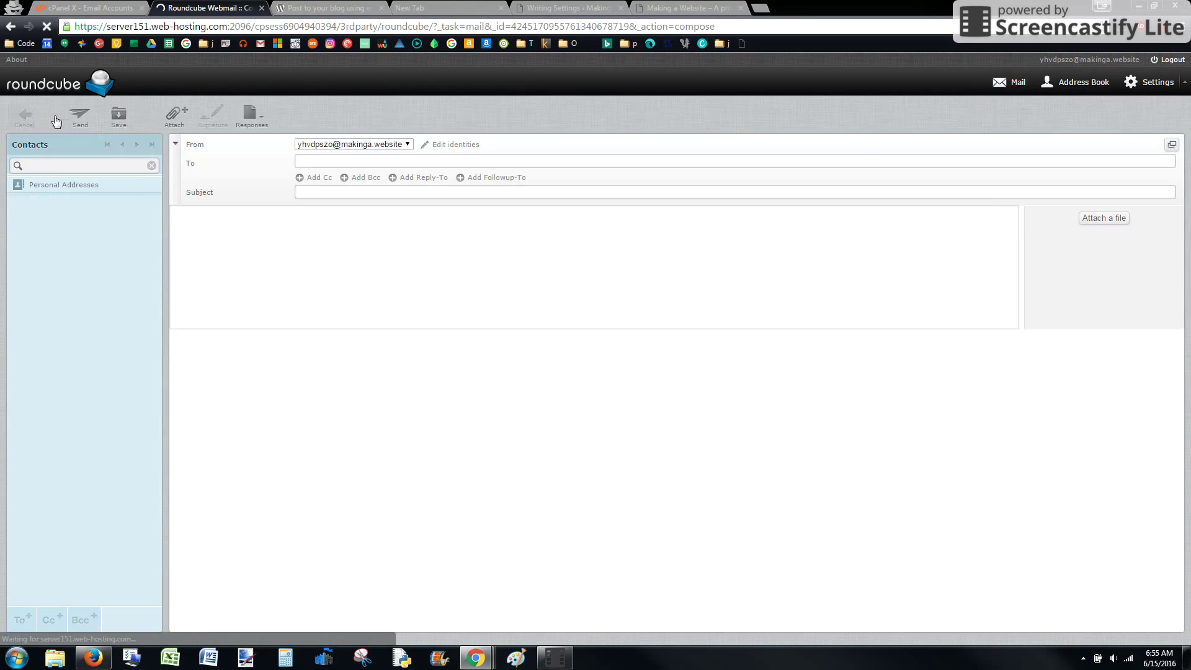
pyautogui.hotkey('ctrl', 'v')
pyautogui.click(346, 196)
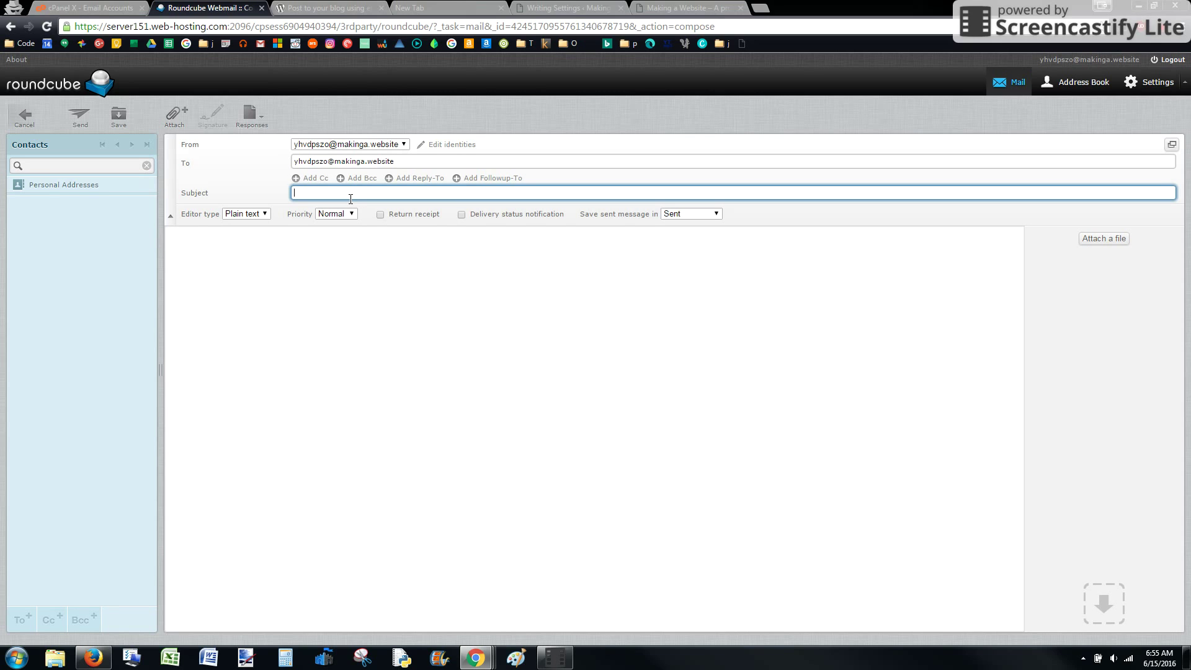
pyautogui.write('This is test post')
pyautogui.click(380, 292)
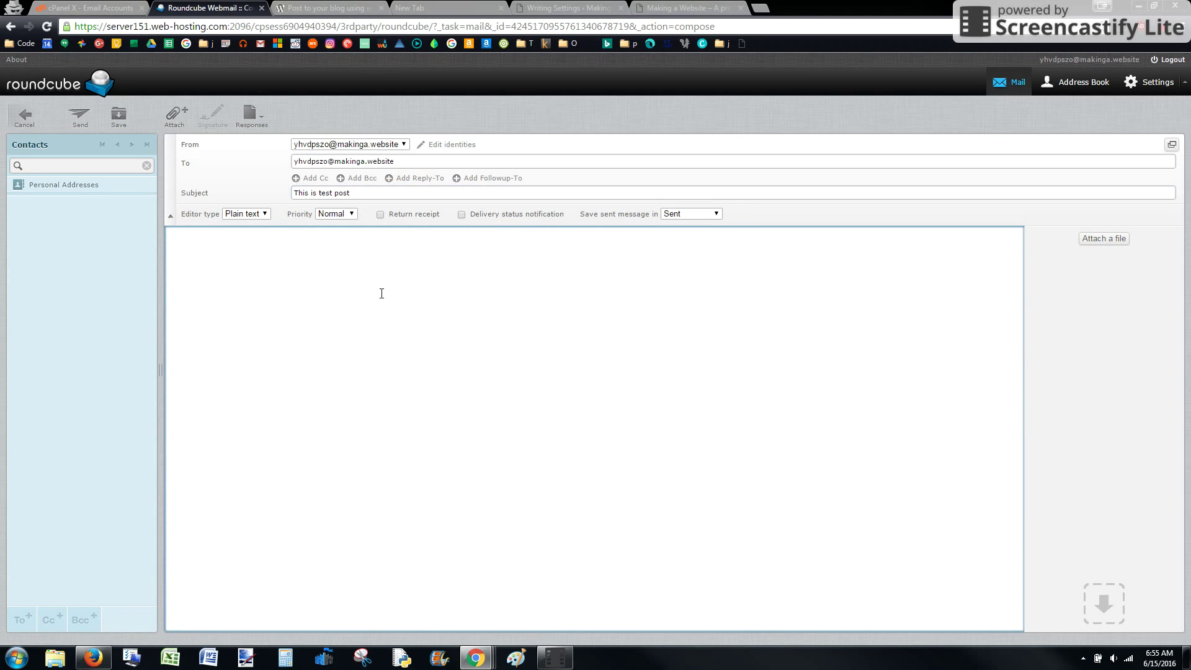
pyautogui.write('What ever message we want in here!')
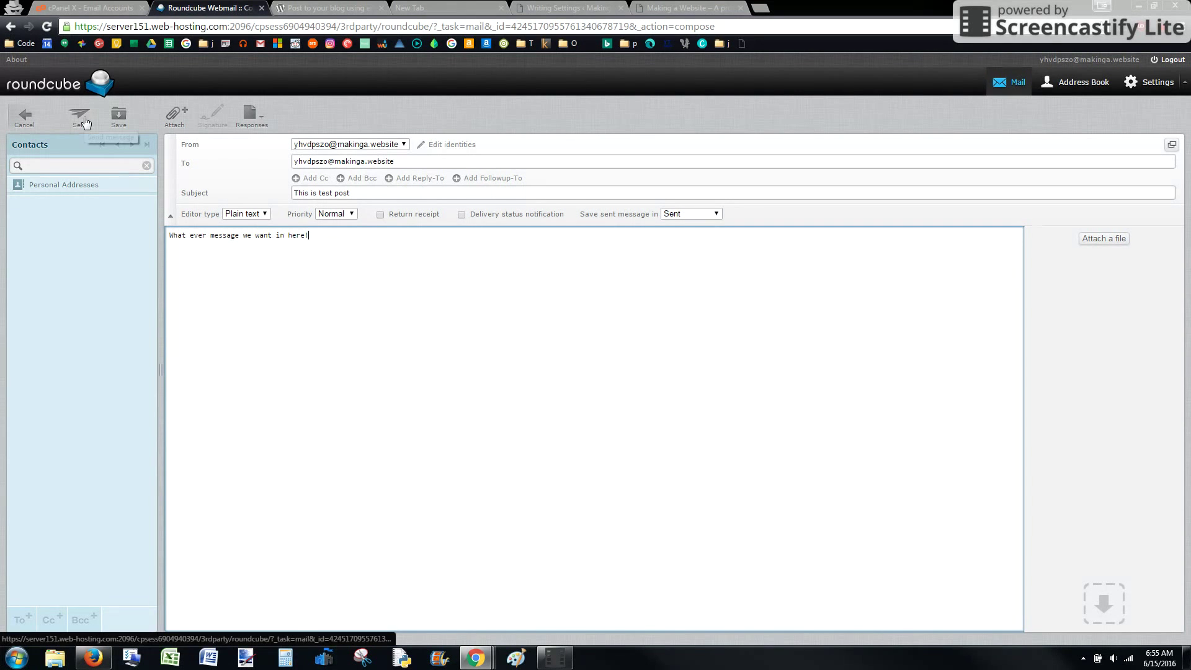
# - Verify the recipient address and send the 'This is test post' email
pyautogui.tripleClick(295, 162)
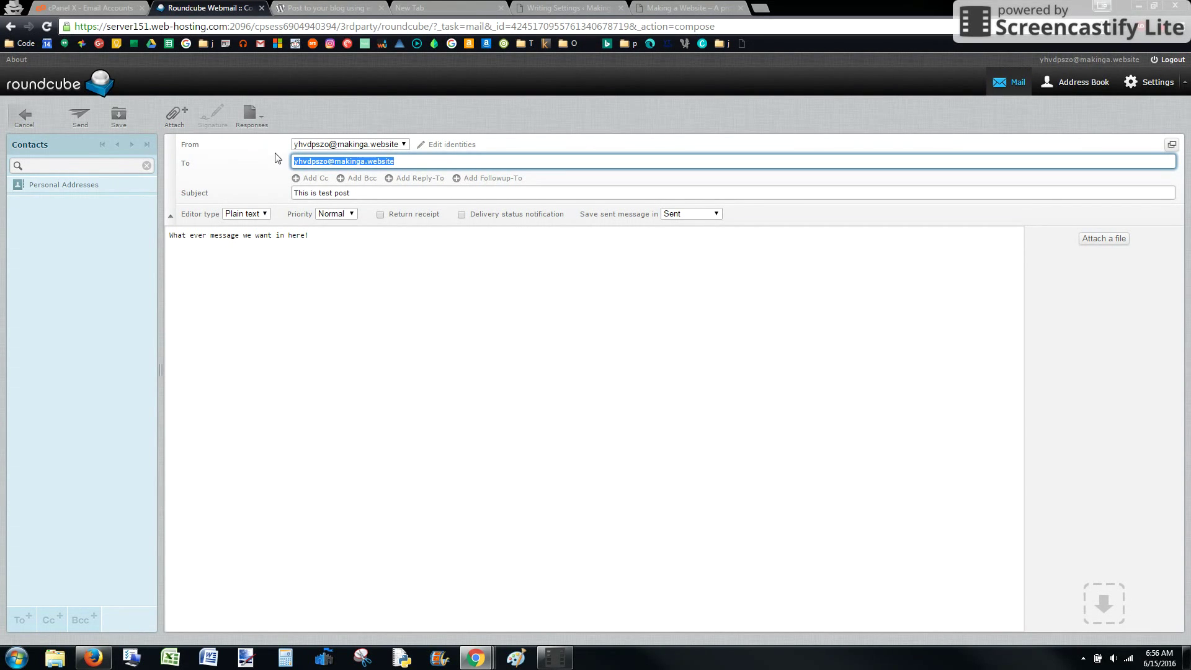
pyautogui.click(78, 117)
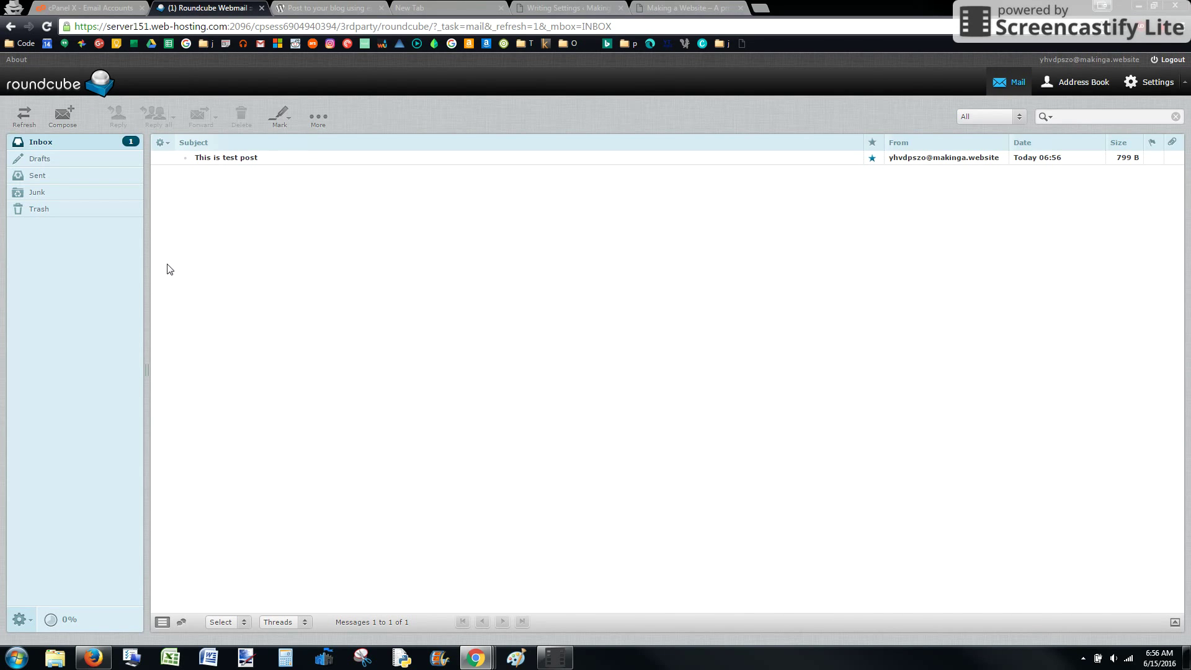
# - Load makinga.website/wp-mail.php in the spare tab so WordPress fetches and posts the test email
pyautogui.click(407, 9)
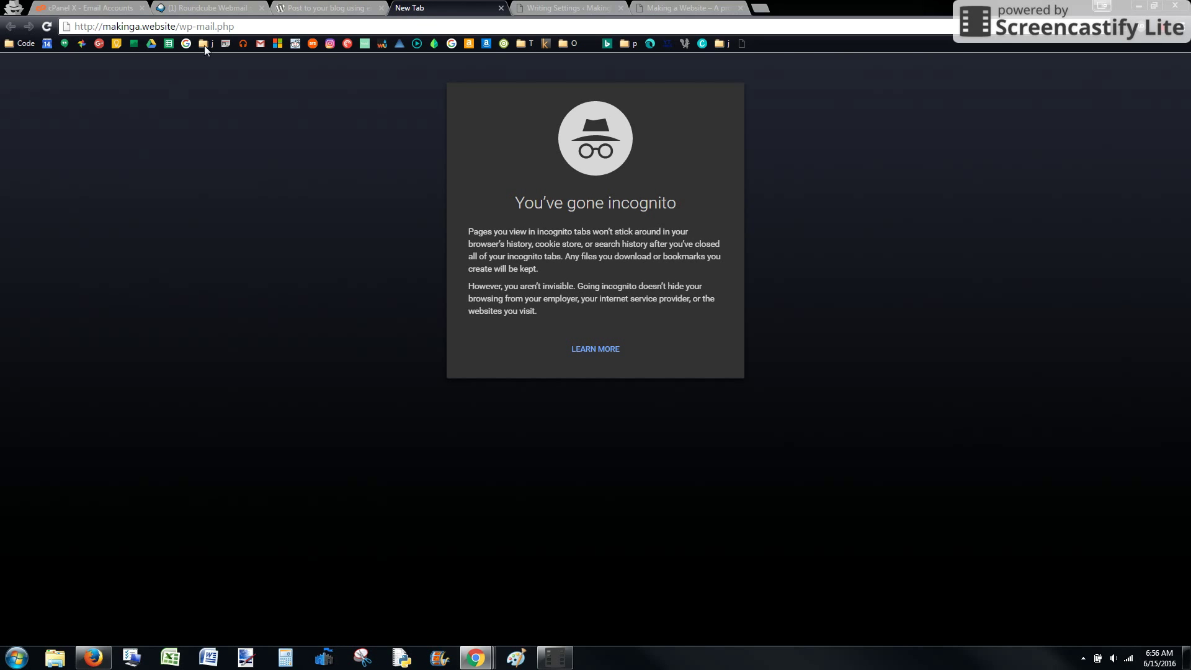
pyautogui.moveTo(177, 27); pyautogui.dragTo(104, 26)
pyautogui.click(178, 26)
pyautogui.moveTo(241, 26); pyautogui.dragTo(185, 18)
pyautogui.click(170, 26)
pyautogui.moveTo(177, 26); pyautogui.dragTo(248, 28)
pyautogui.press('Return')
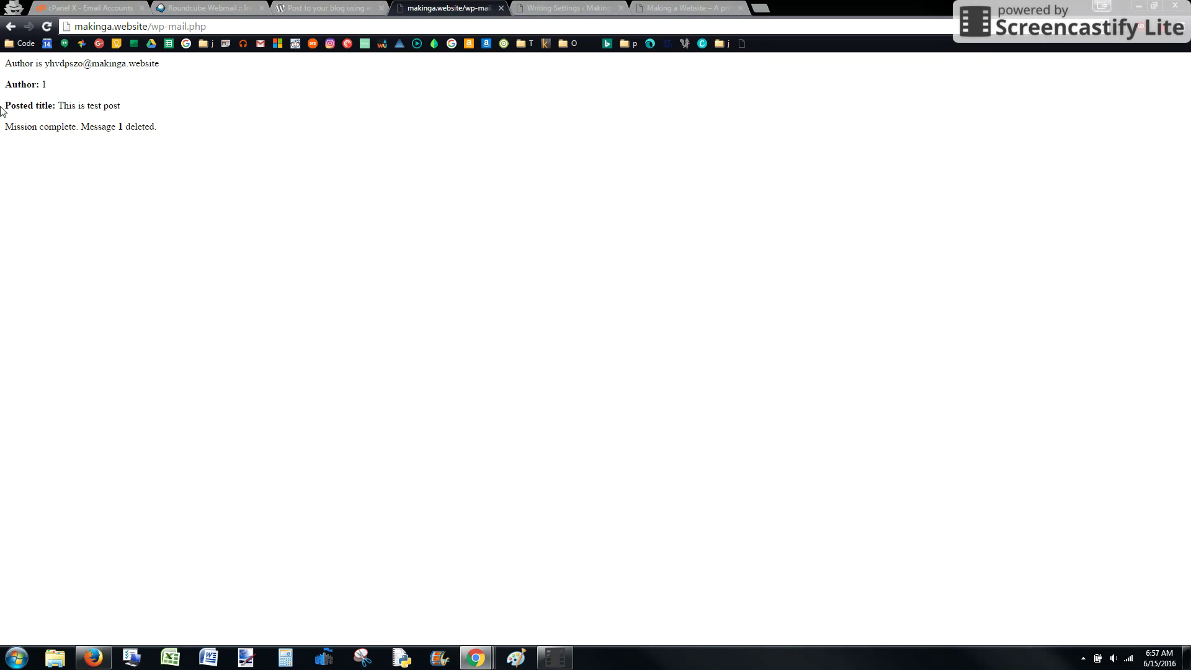
# - Review the wp-mail.php result, then refresh the Roundcube inbox to confirm it is empty
pyautogui.moveTo(21, 126); pyautogui.dragTo(121, 107)
pyautogui.click(79, 124)
pyautogui.click(102, 189)
pyautogui.click(211, 9)
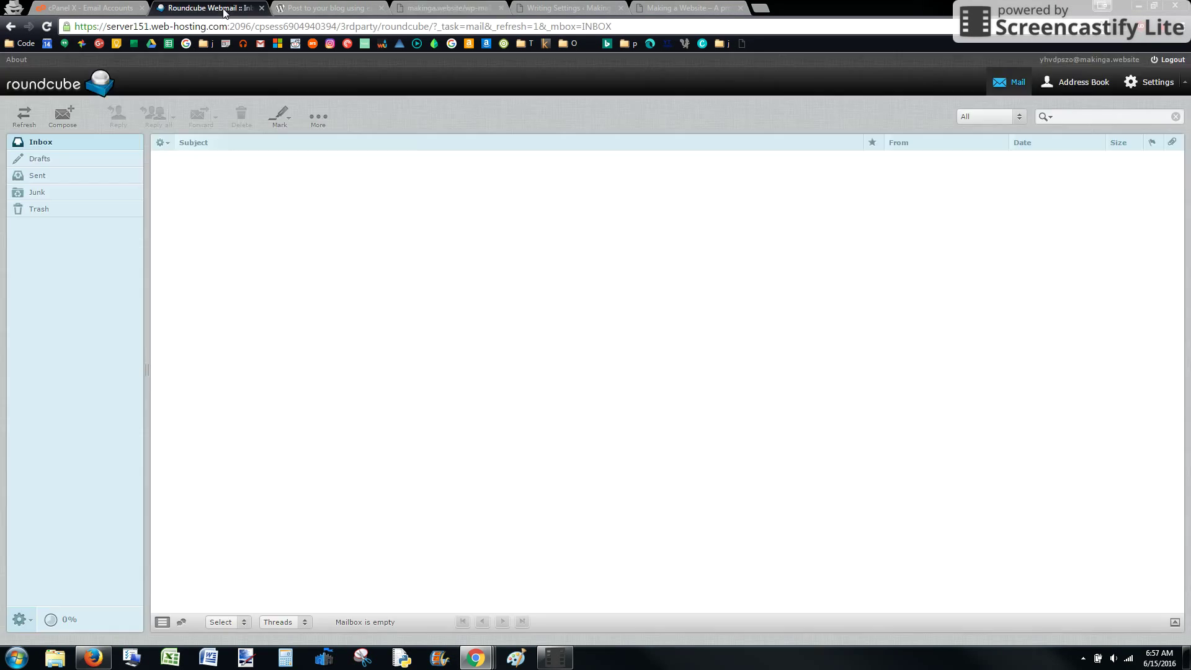
pyautogui.click(100, 143)
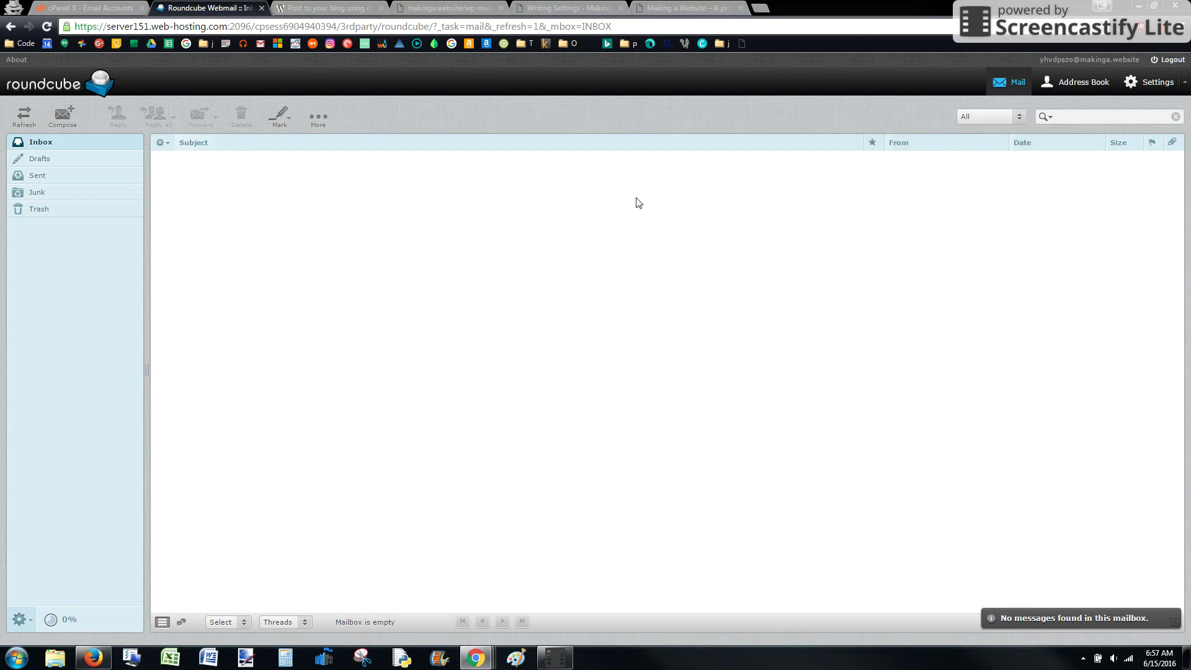
# - Open WordPress All Posts and inspect the Pending 'This is test post' in Quick Edit, then cancel
pyautogui.click(546, 8)
pyautogui.moveTo(37, 118)
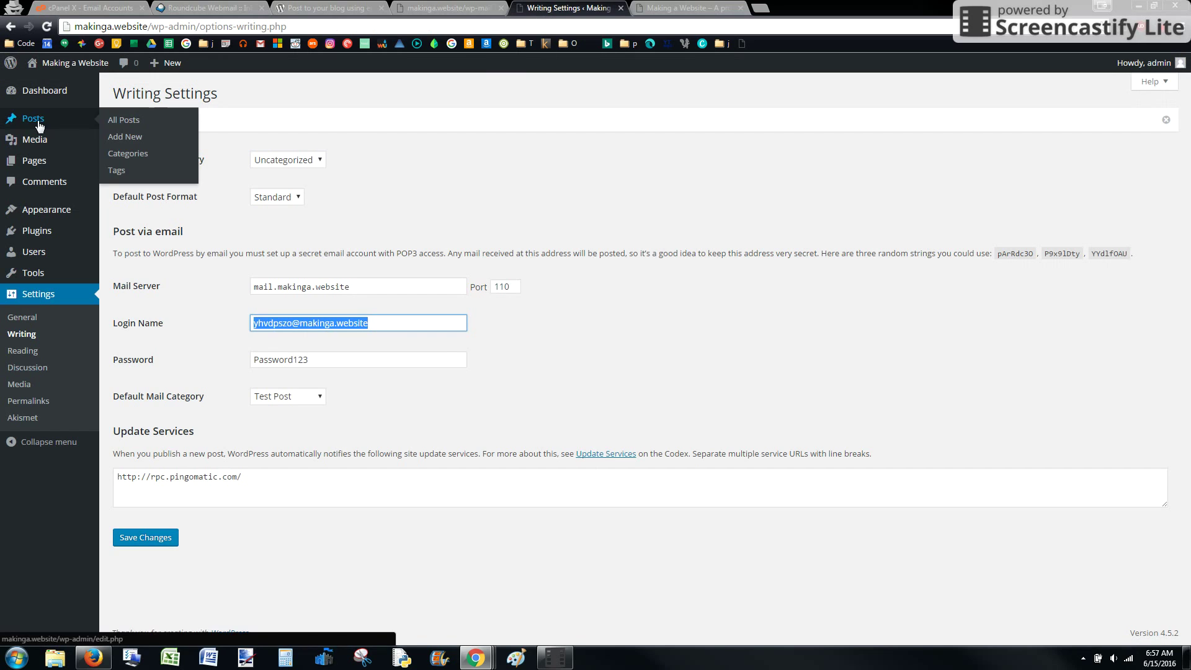
pyautogui.click(119, 118)
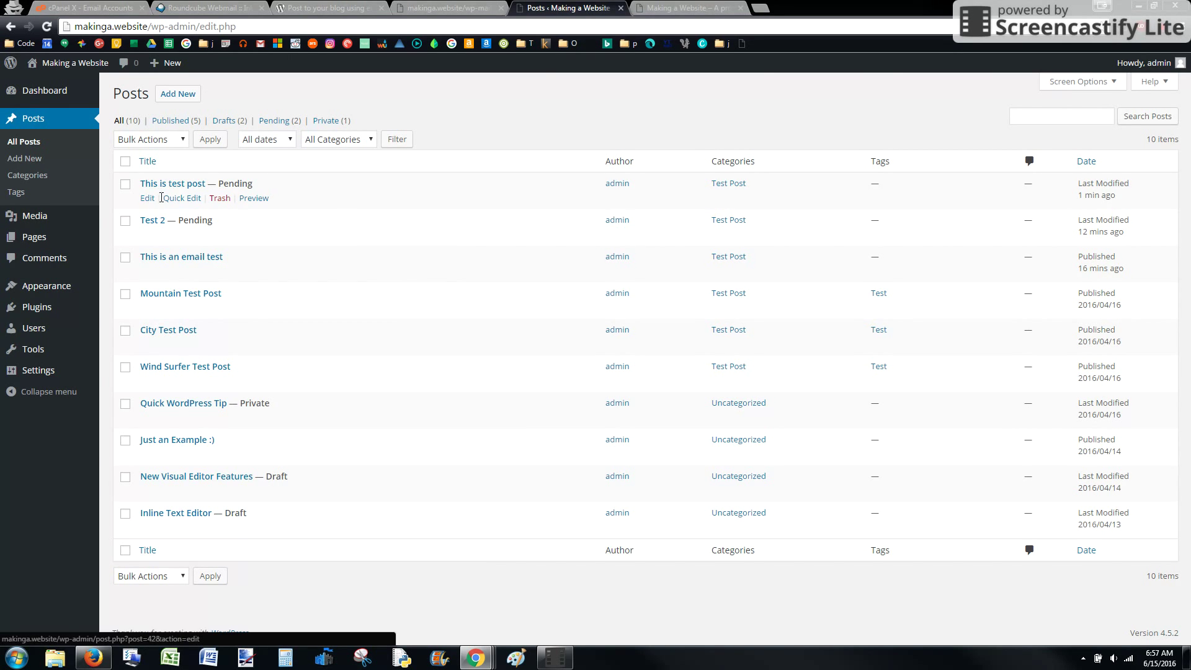
pyautogui.click(167, 198)
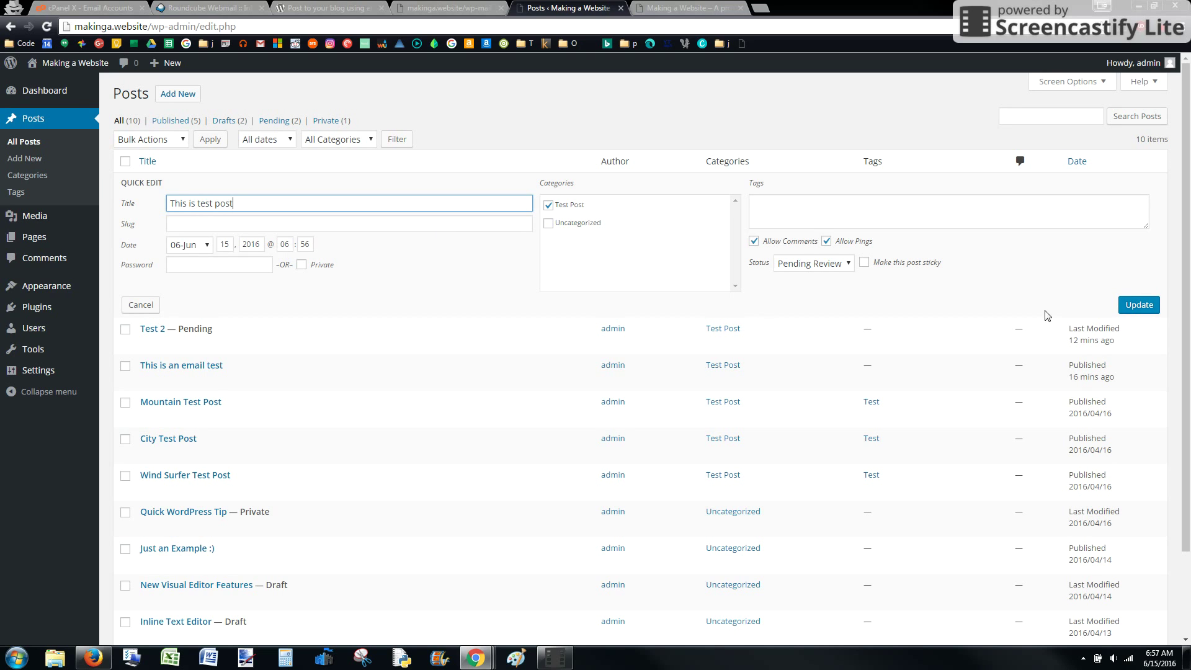
pyautogui.click(141, 305)
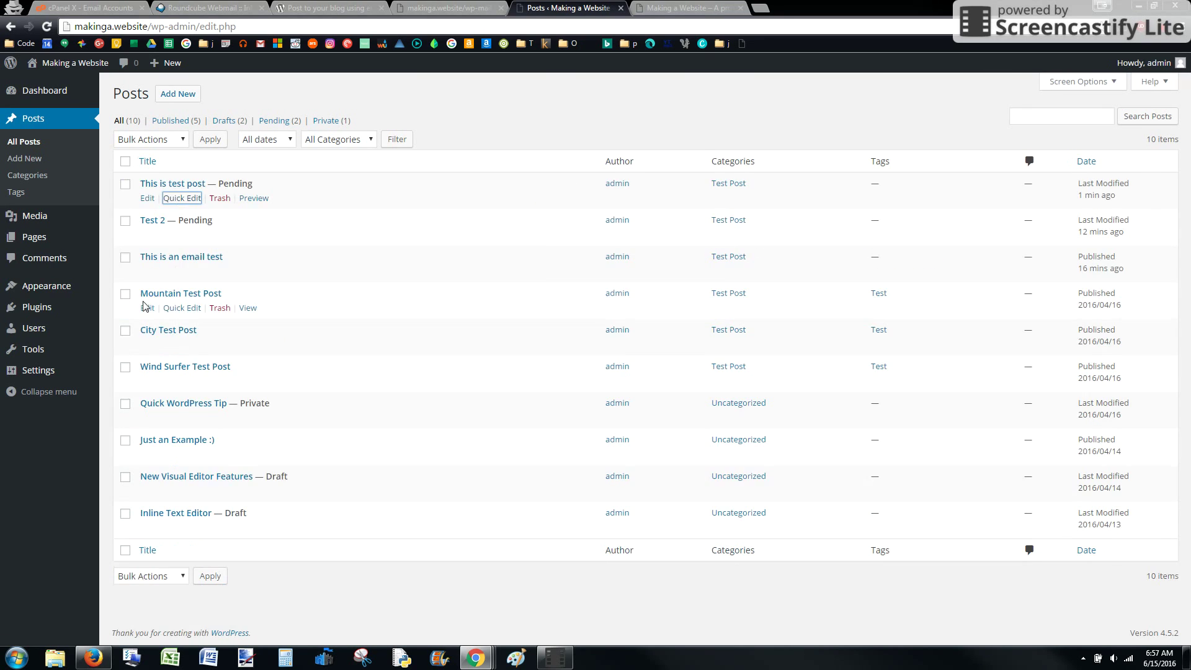
# - Publish 'This is test post' from the full editor and reload the live homepage to see it
pyautogui.click(152, 199)
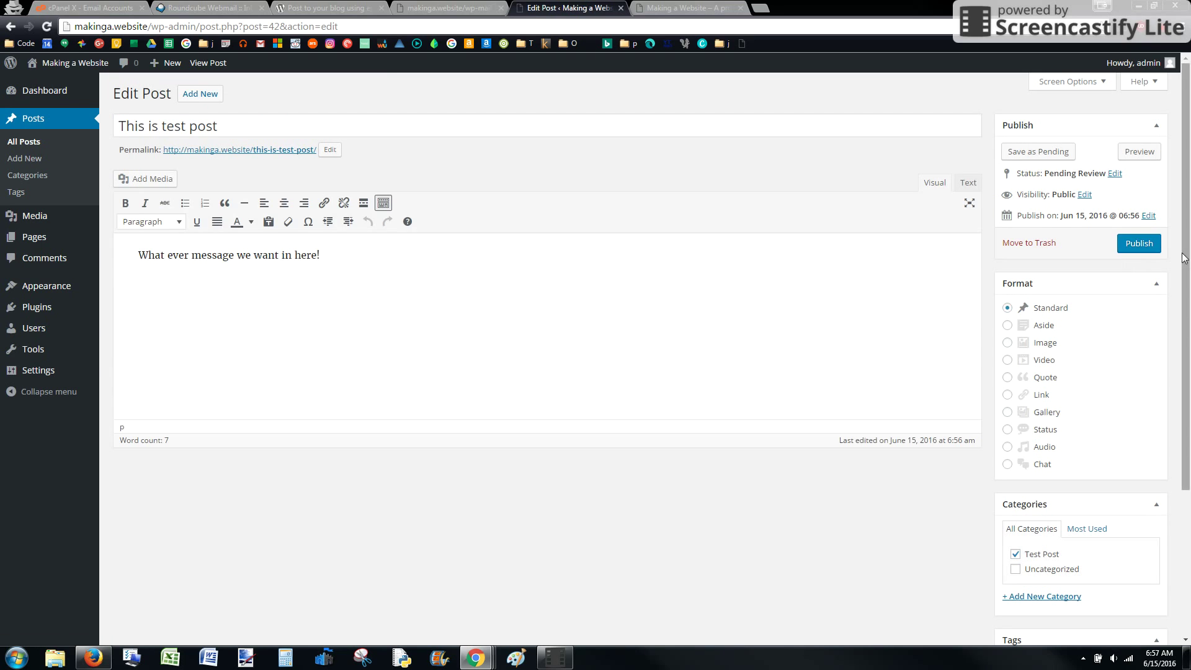
pyautogui.click(1139, 243)
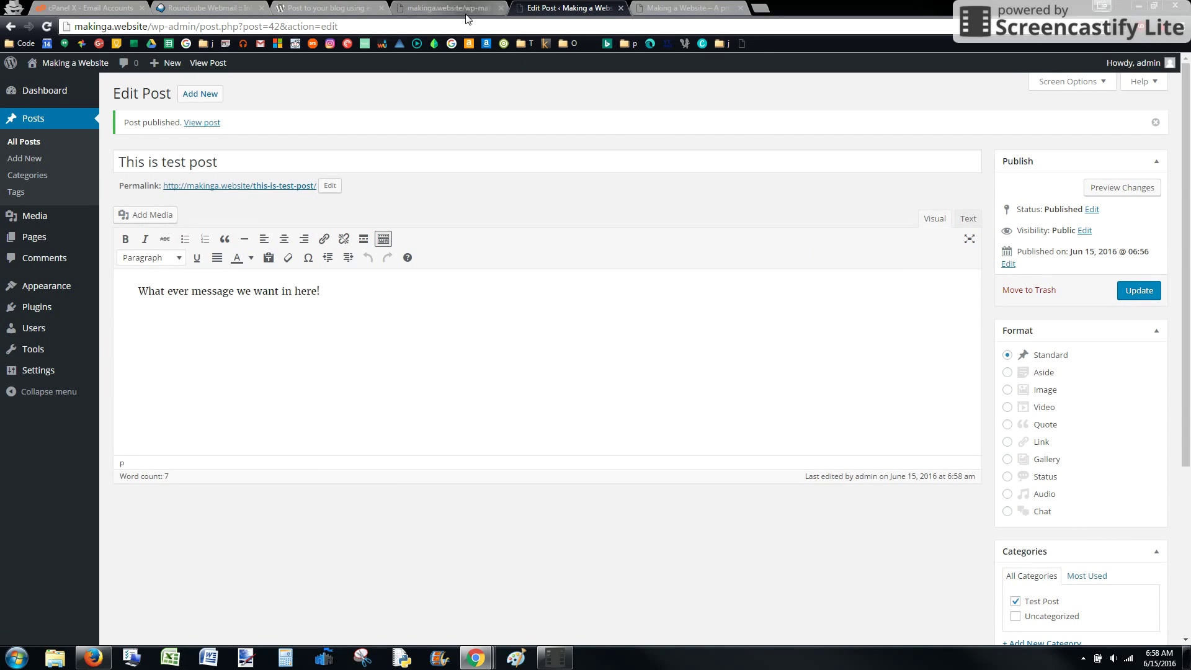
pyautogui.click(682, 7)
pyautogui.click(47, 26)
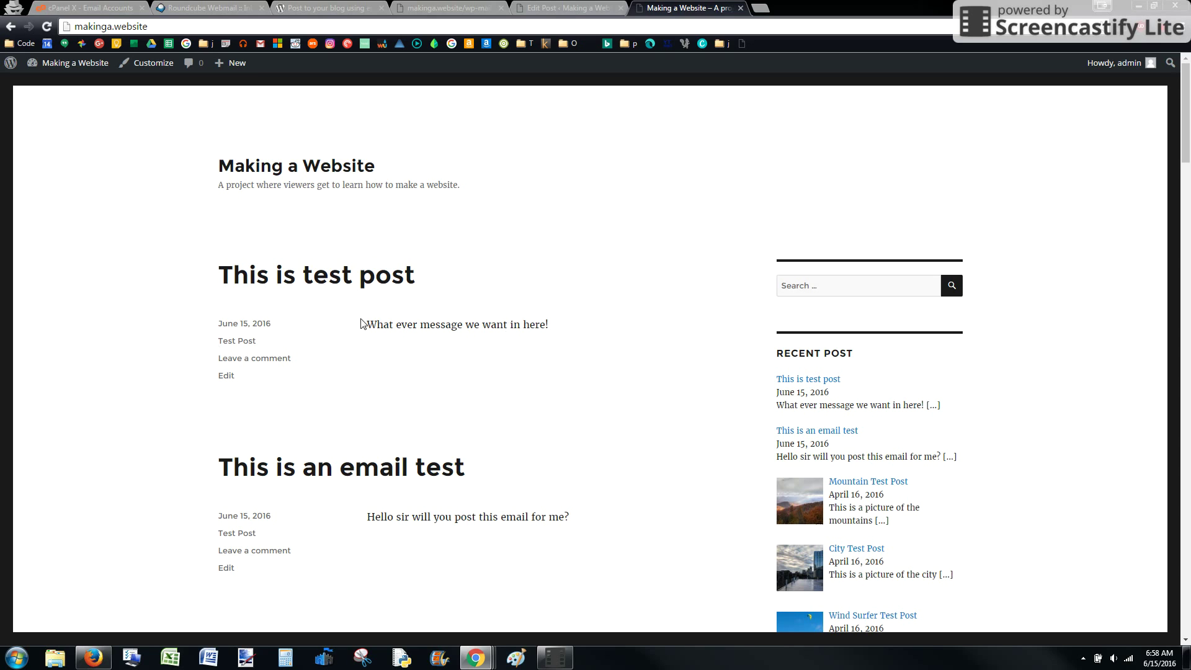
pyautogui.moveTo(363, 330); pyautogui.dragTo(582, 330)
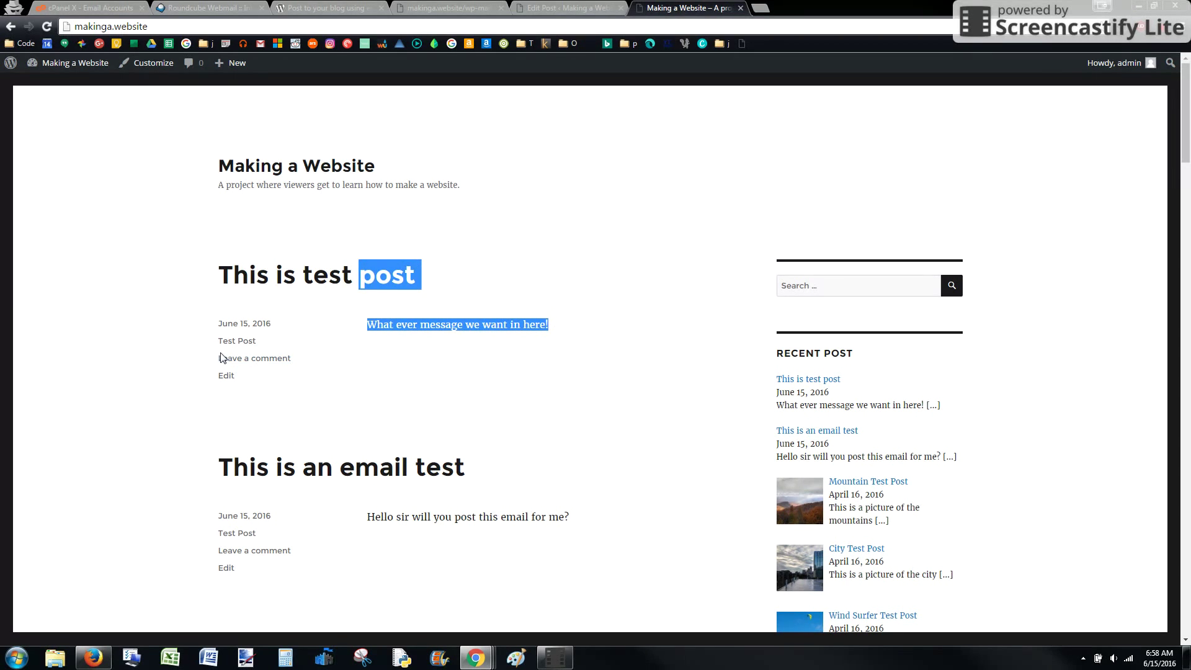
pyautogui.click(443, 318)
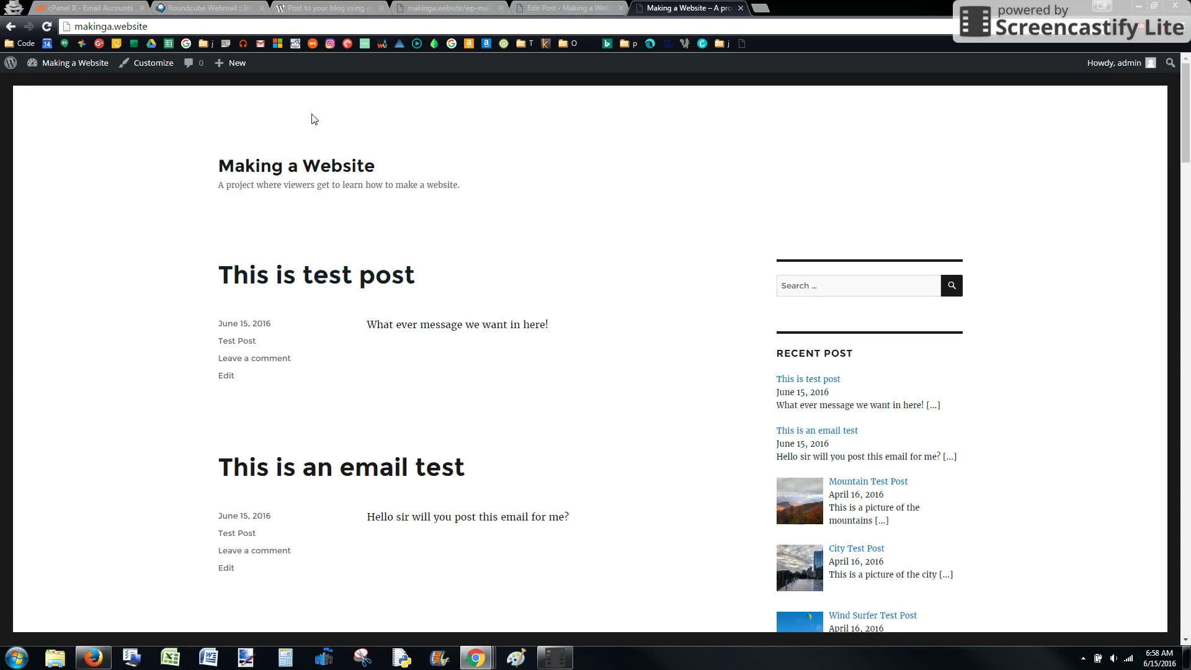
# - Select the URL on the wp-mail.php result page, then go back to cPanel Email Accounts
pyautogui.click(535, 8)
pyautogui.click(449, 9)
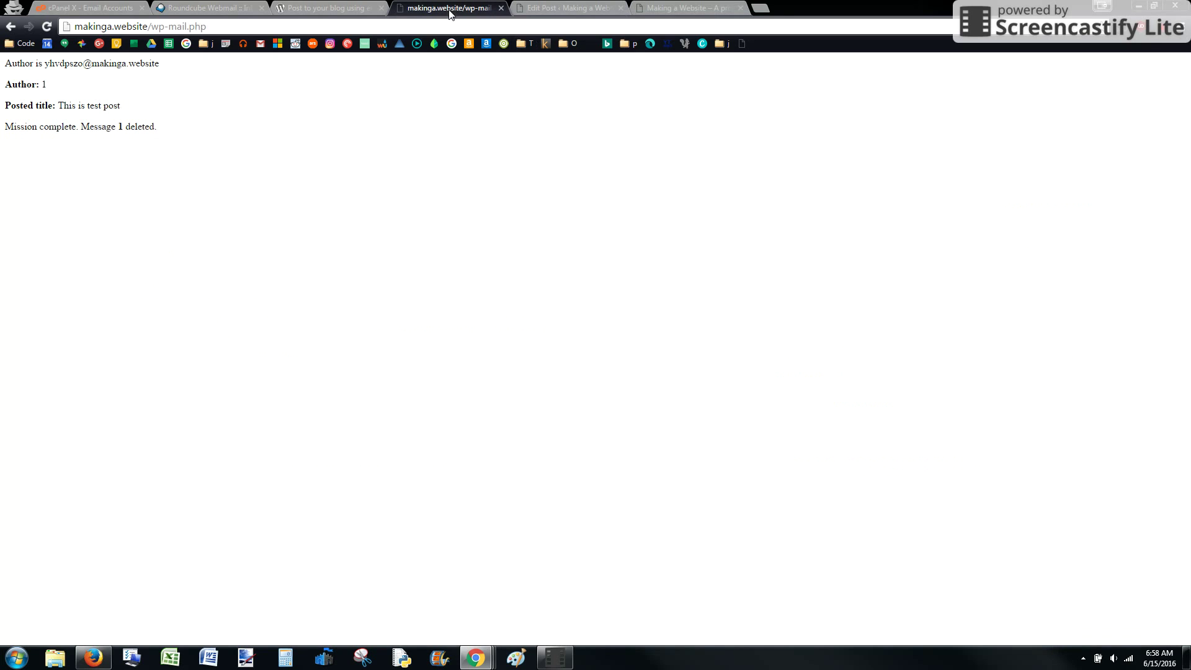
pyautogui.click(219, 27)
pyautogui.moveTo(219, 28); pyautogui.dragTo(72, 27)
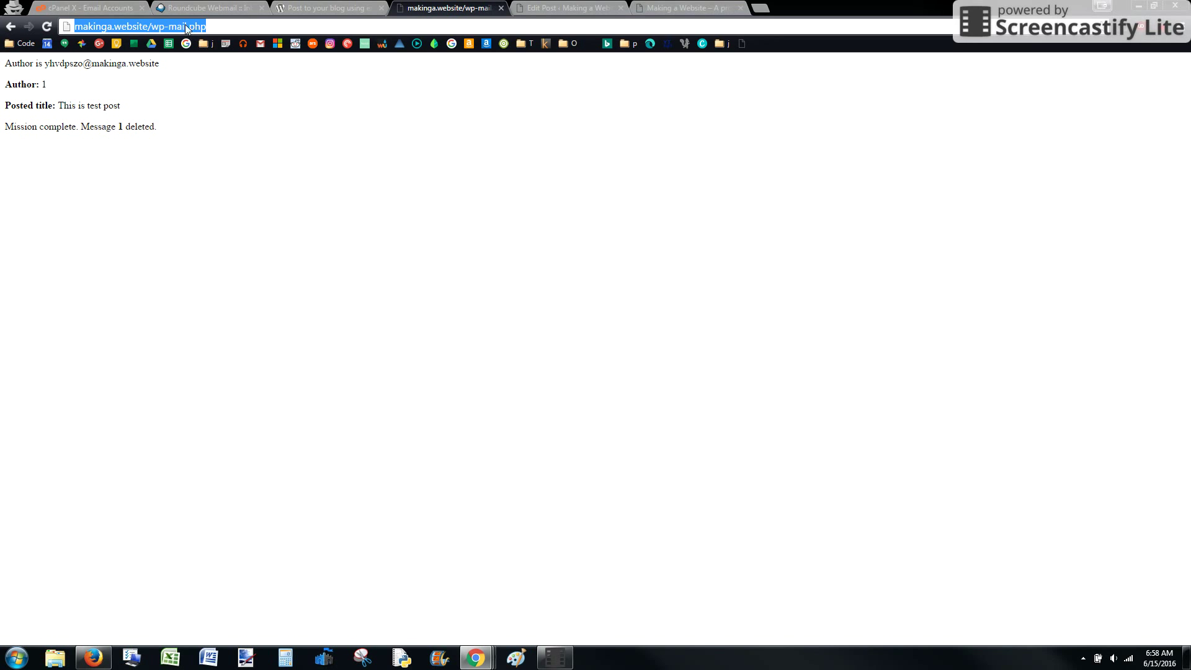
pyautogui.click(209, 26)
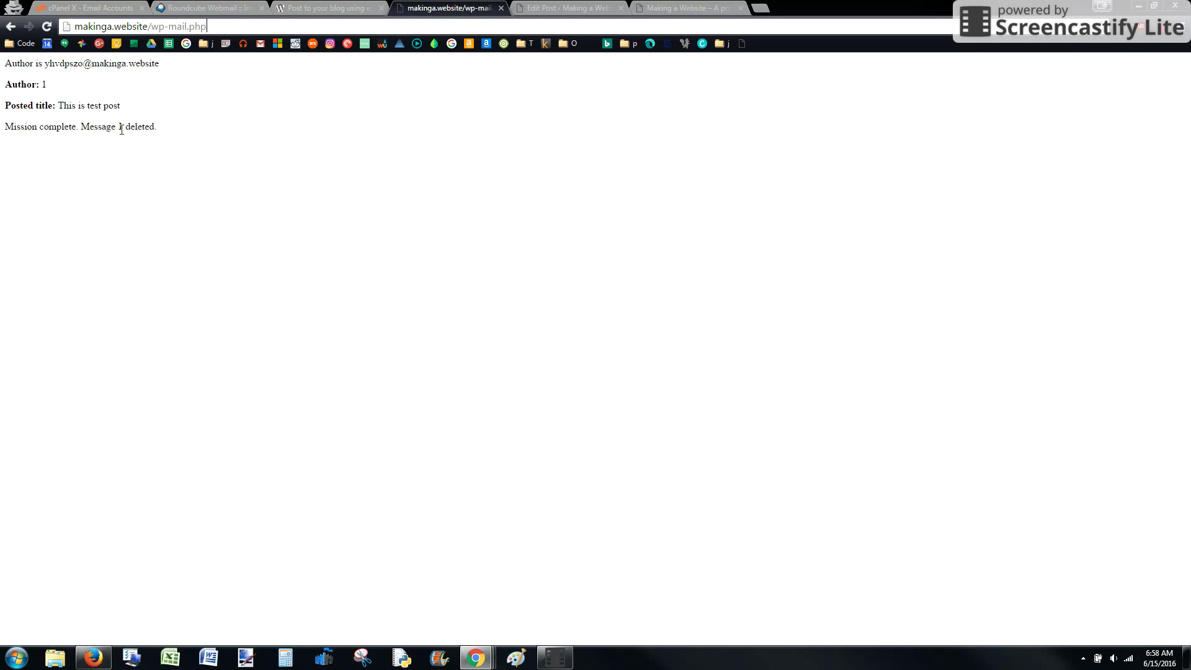
pyautogui.moveTo(206, 26); pyautogui.dragTo(73, 27)
pyautogui.hotkey('ctrl', 'c')
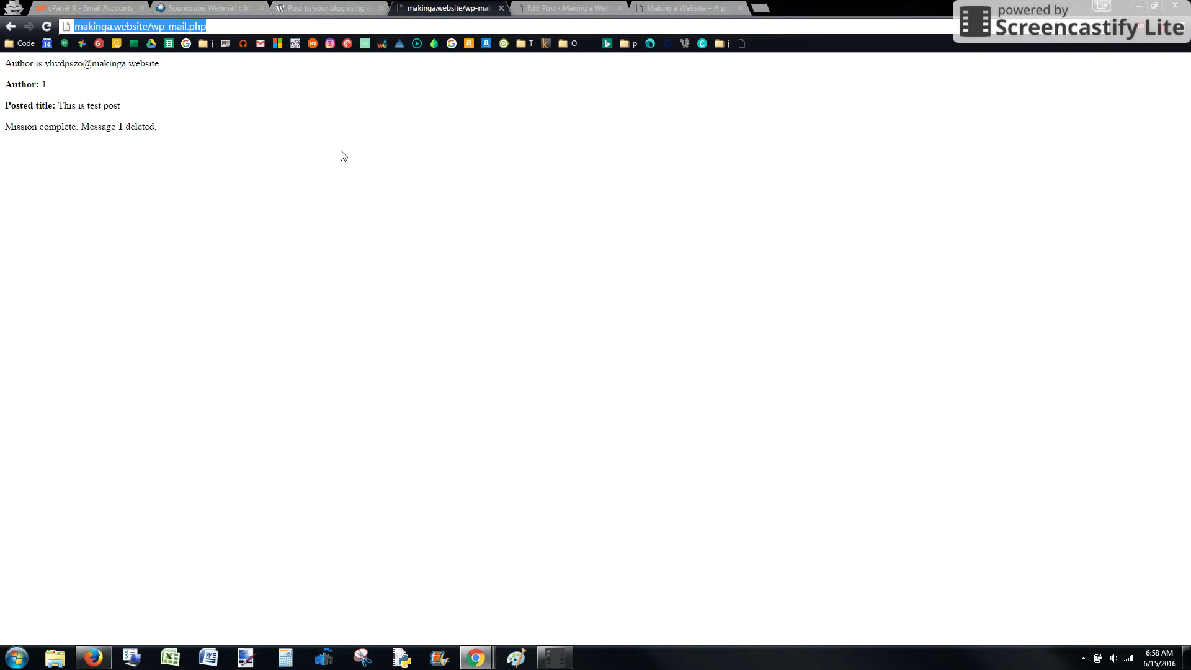
pyautogui.click(90, 7)
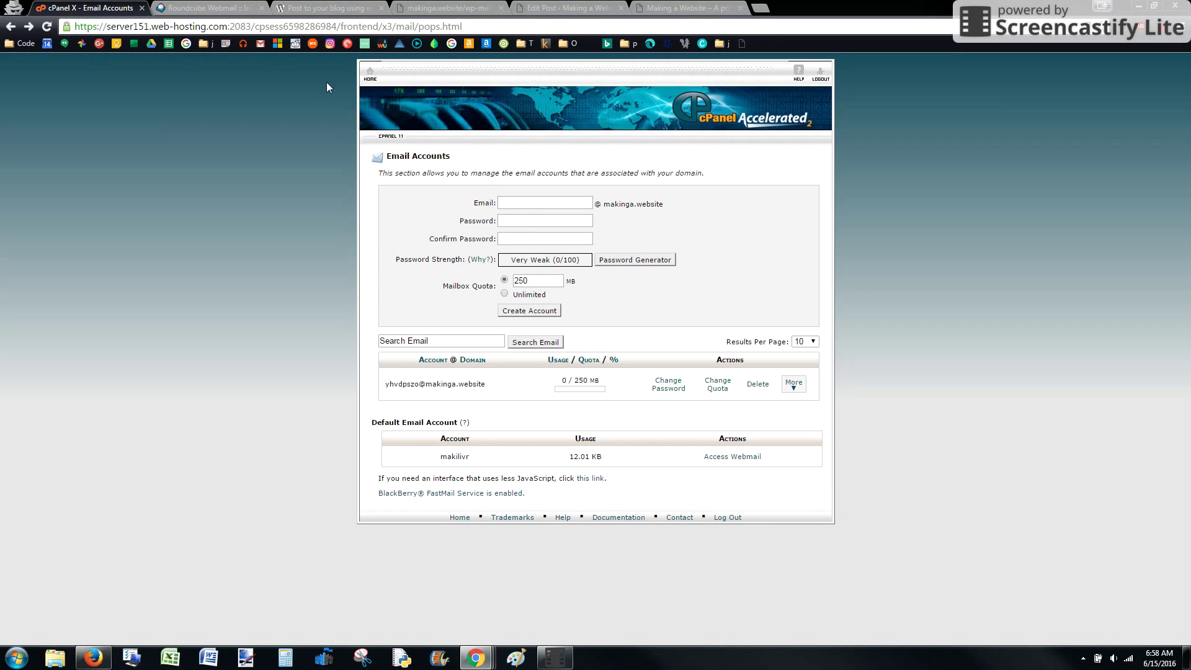
# - Find Cron Jobs by searching 'cron' and pick the Once Per Minute common setting
pyautogui.click(370, 79)
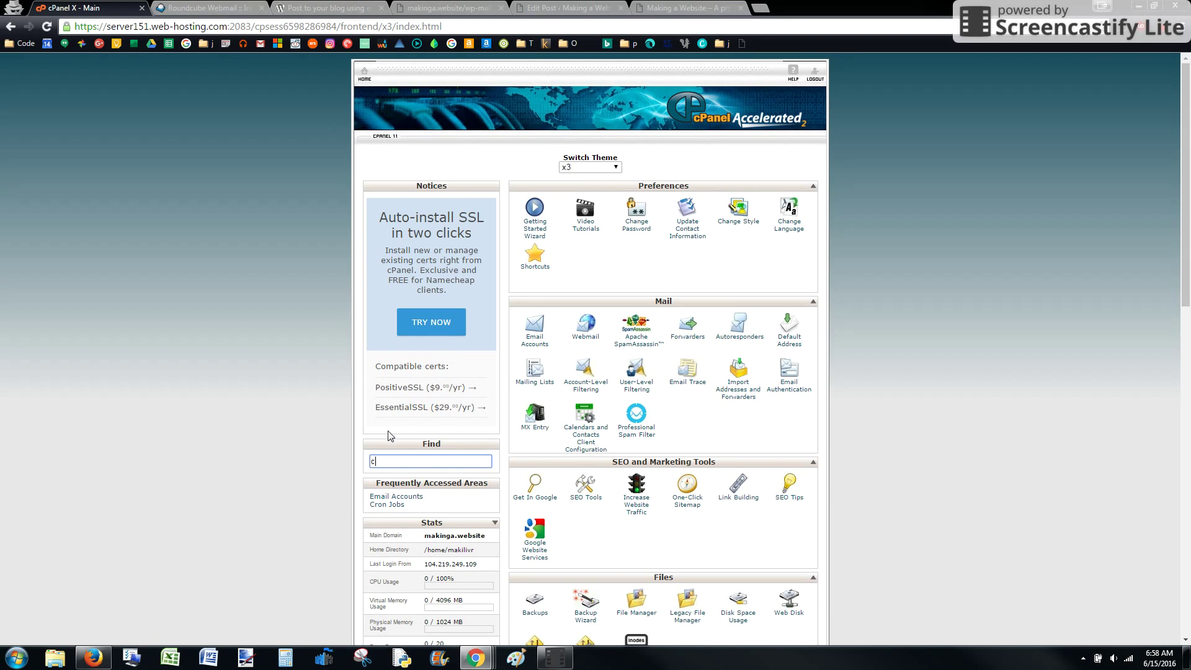
pyautogui.write('cron')
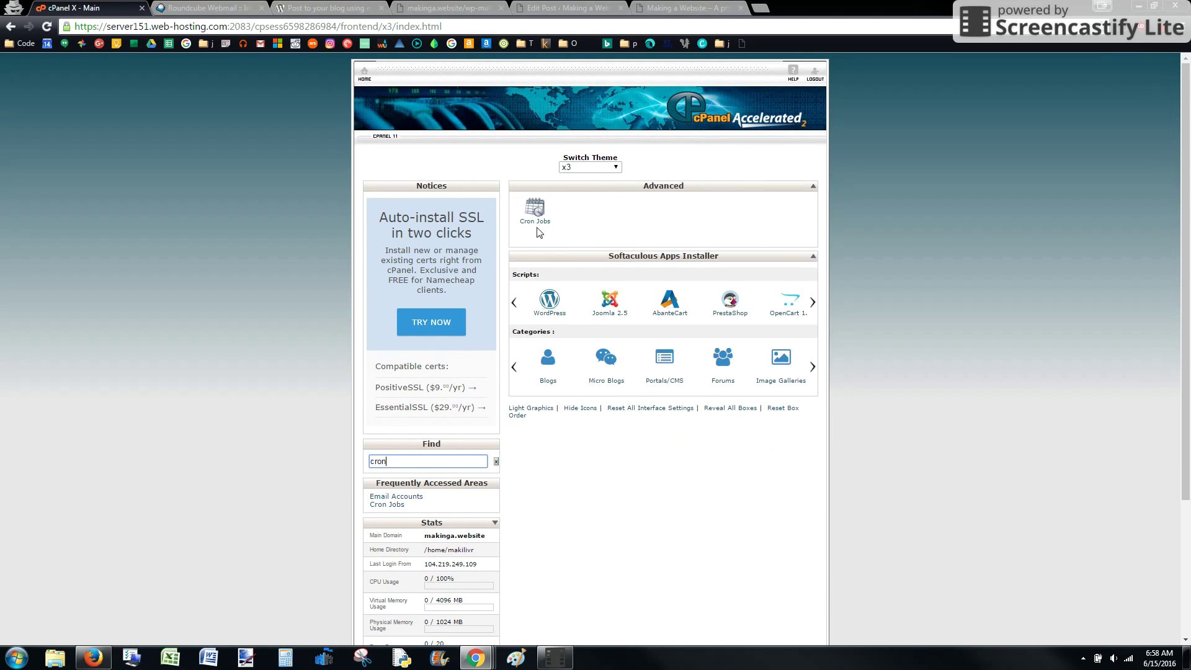
pyautogui.click(537, 225)
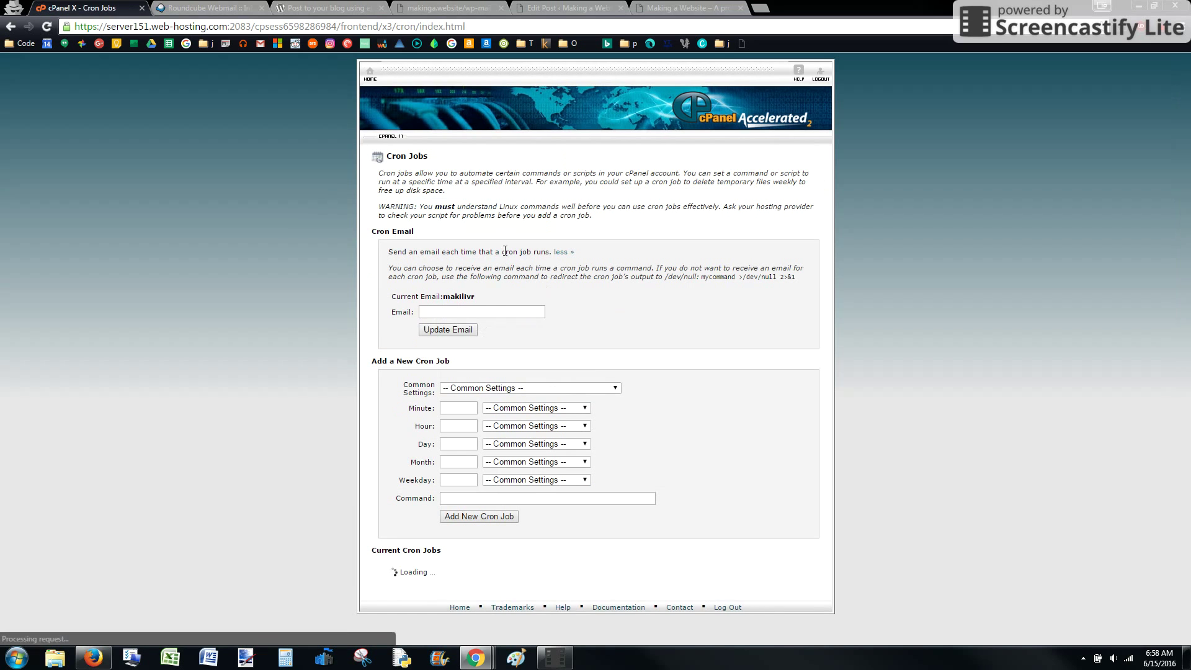
pyautogui.click(605, 388)
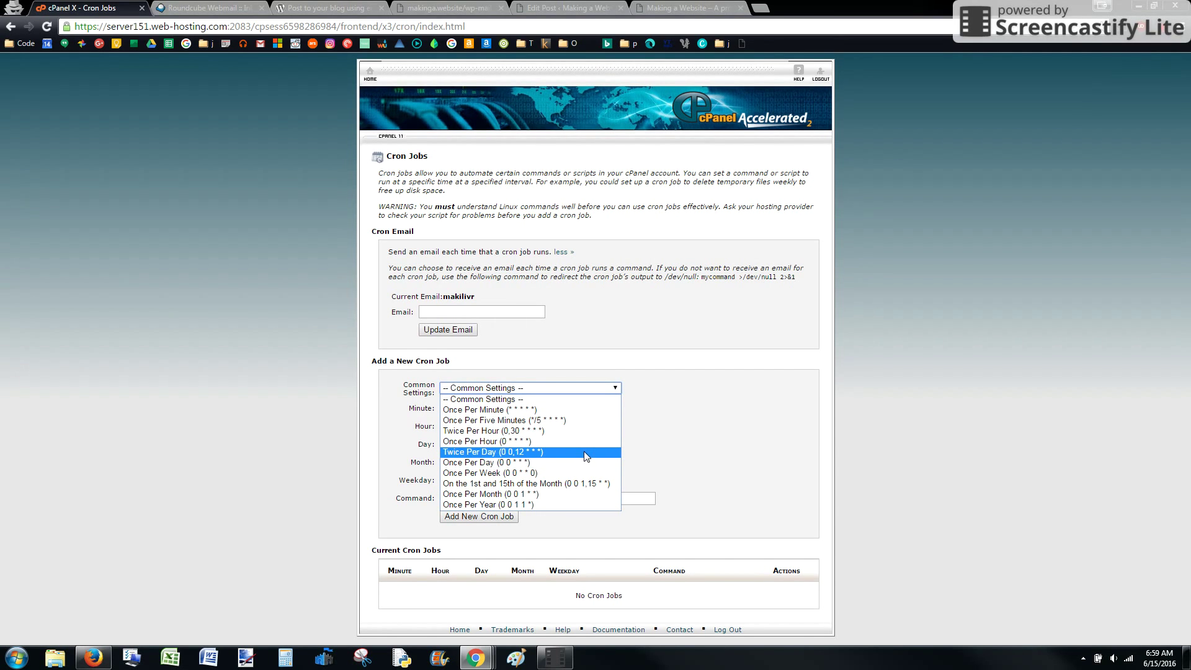
pyautogui.click(576, 409)
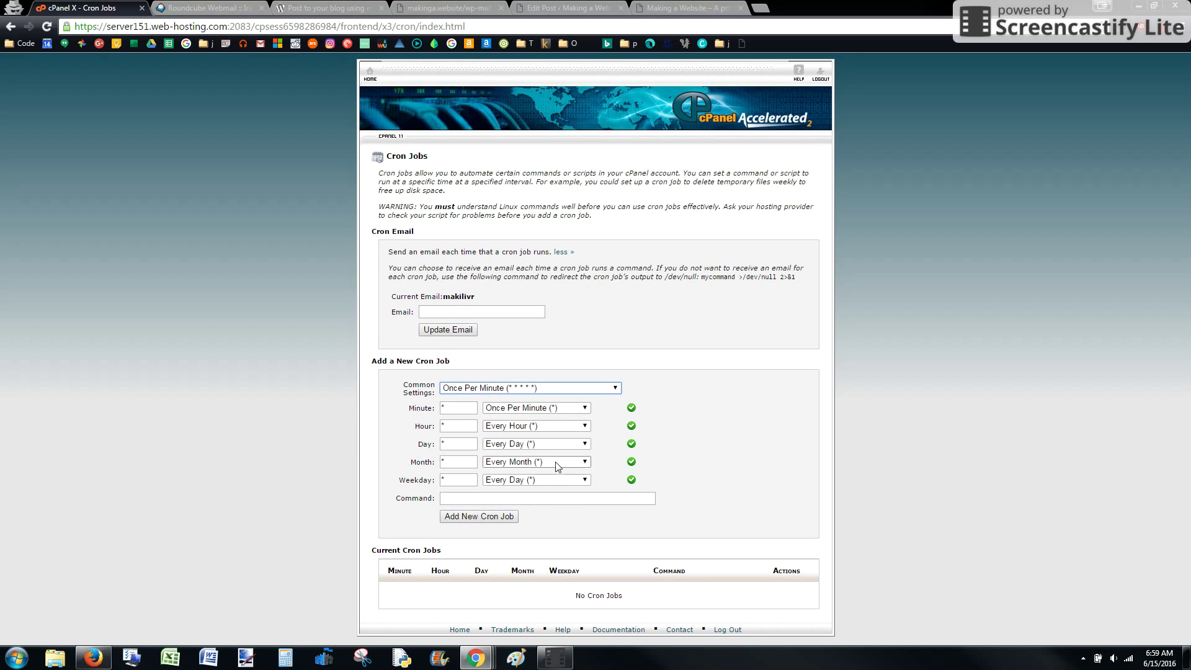
pyautogui.click(534, 499)
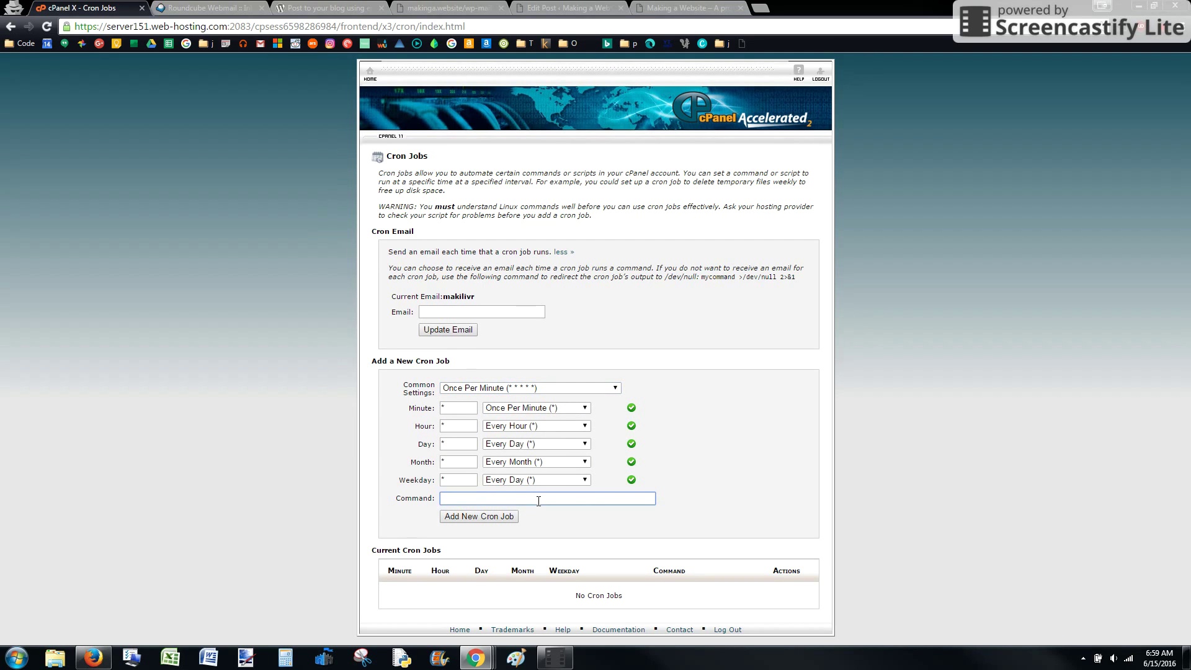
pyautogui.write('wget -')
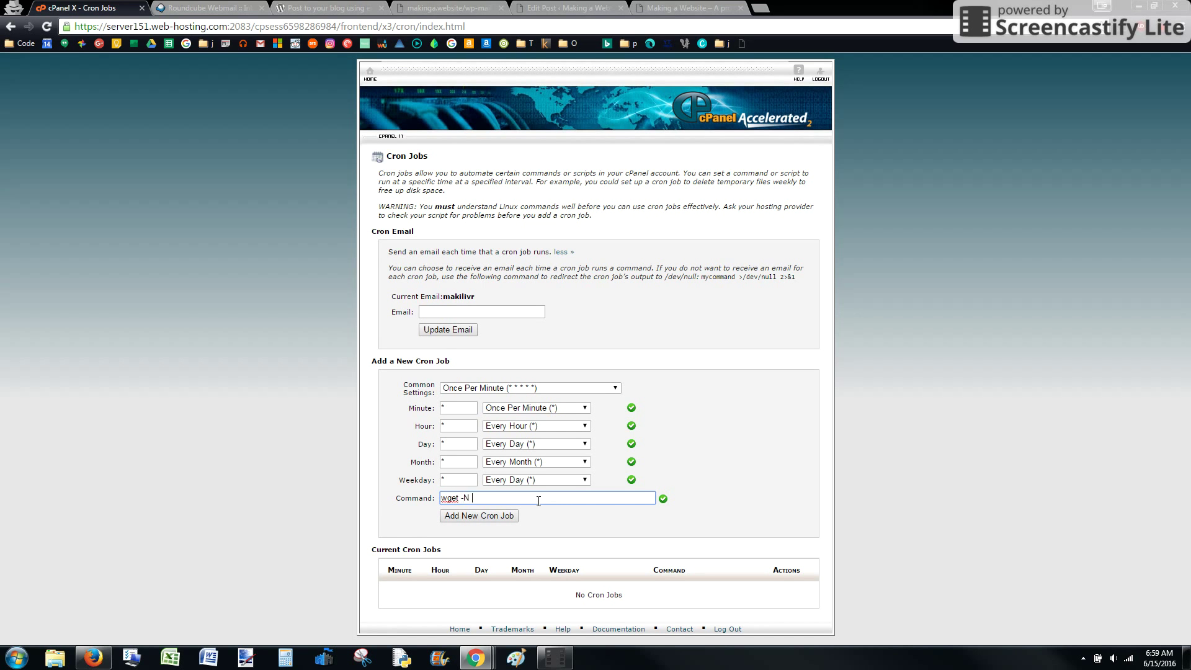
pyautogui.write('N')
pyautogui.hotkey('ctrl', 'v')
pyautogui.moveTo(612, 498); pyautogui.dragTo(473, 498)
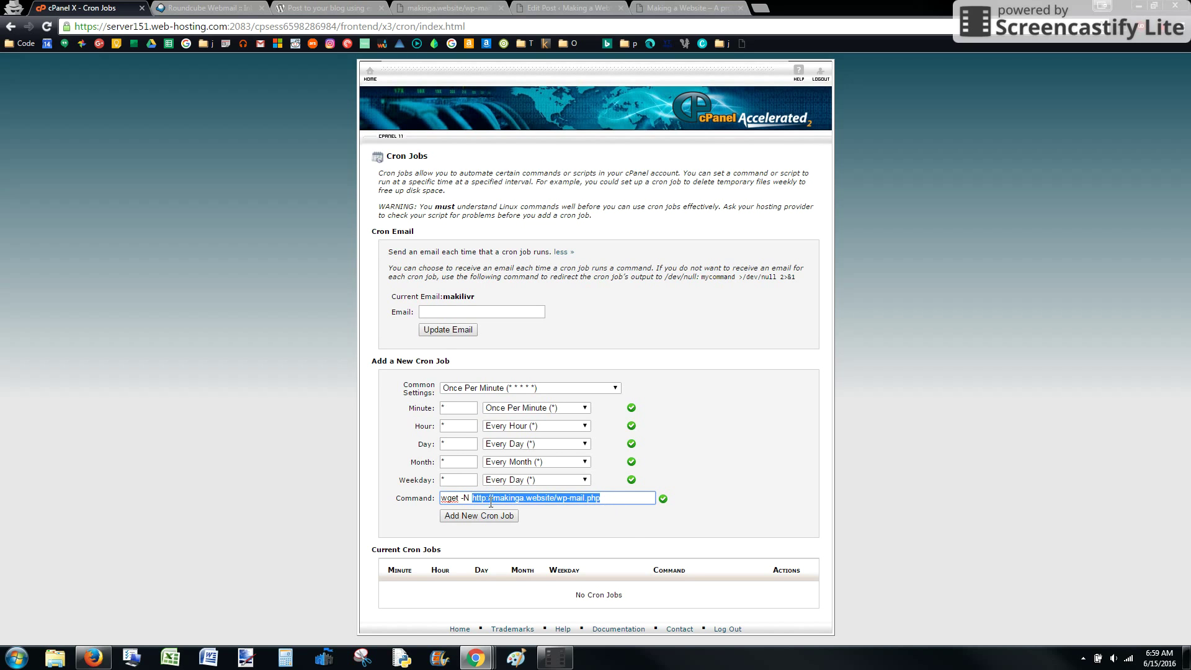
pyautogui.click(491, 516)
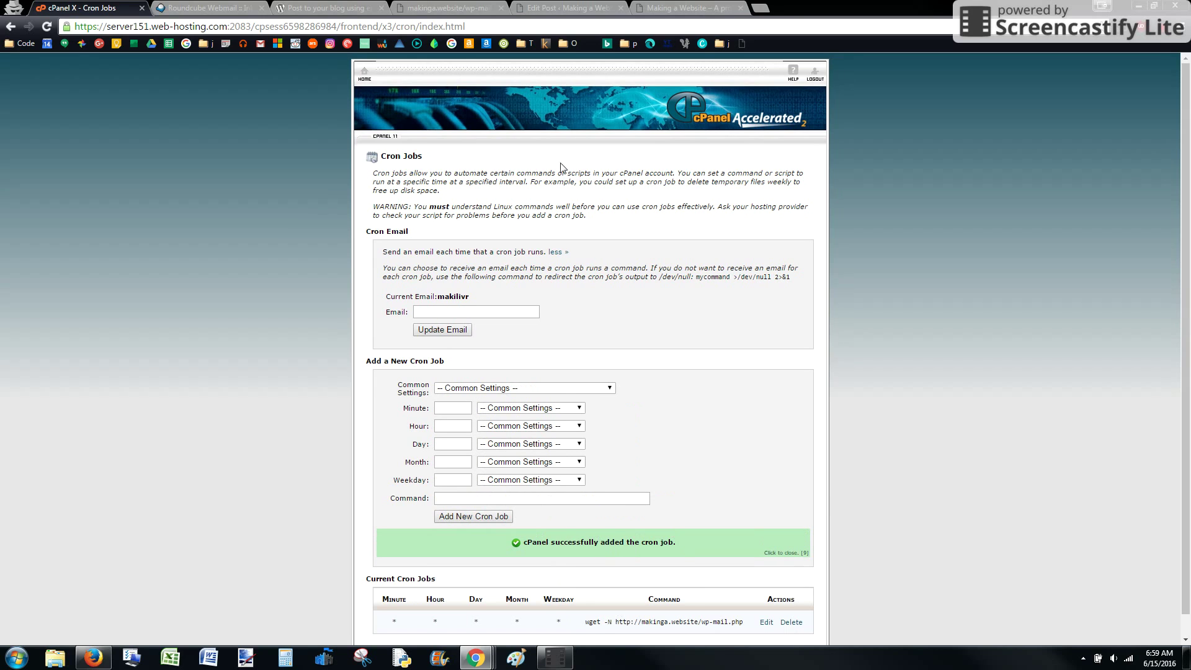
pyautogui.click(443, 7)
# - Copy the Post-via-email mailbox login name from WordPress Writing Settings
pyautogui.click(546, 7)
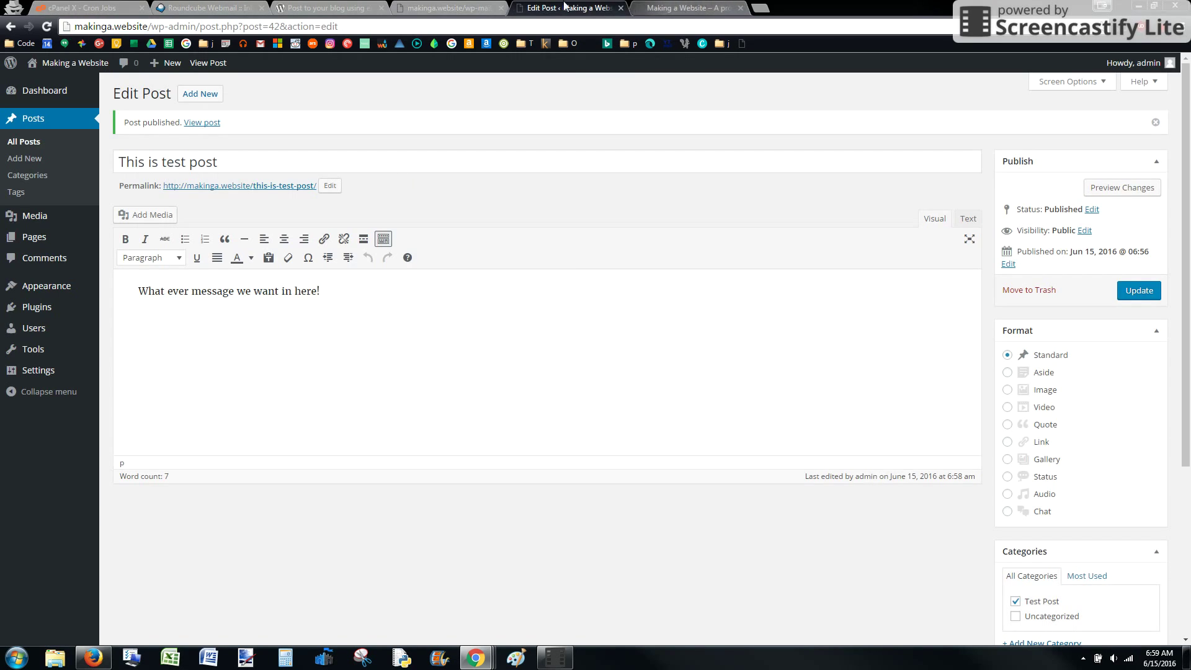
pyautogui.moveTo(37, 370)
pyautogui.click(139, 394)
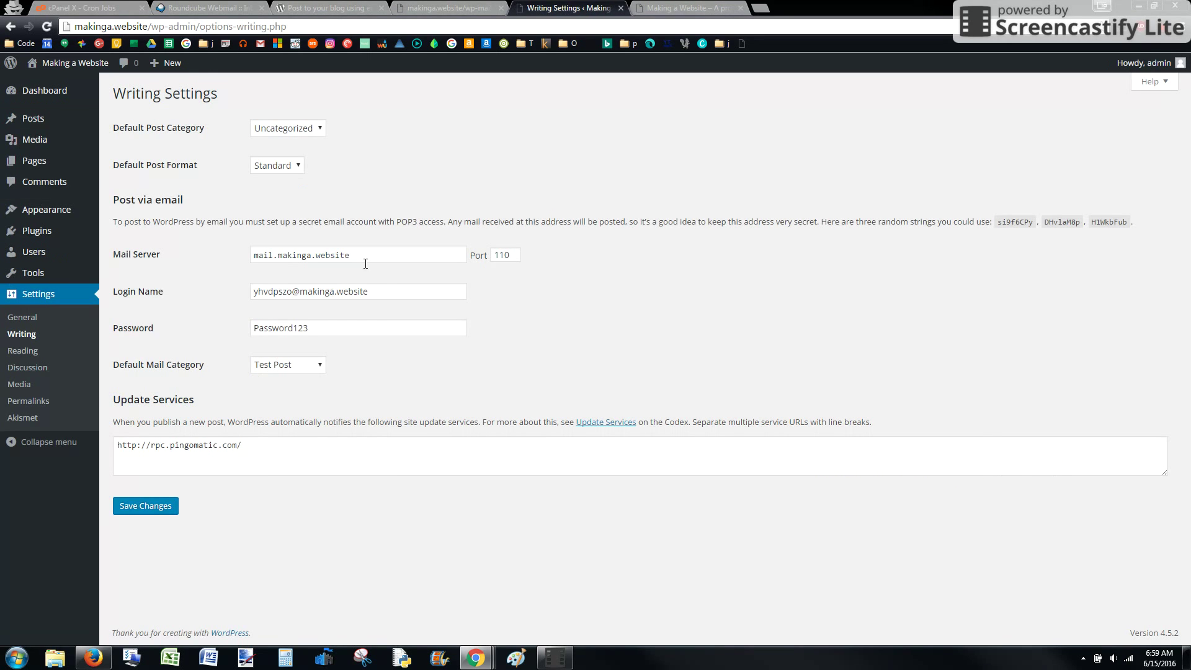
pyautogui.click(381, 286)
pyautogui.hotkey('ctrl', 'a')
pyautogui.hotkey('ctrl', 'c')
# - In Roundcube, send an email to that mailbox with subject 'Cron Test' and body 'Test 2'
pyautogui.click(211, 7)
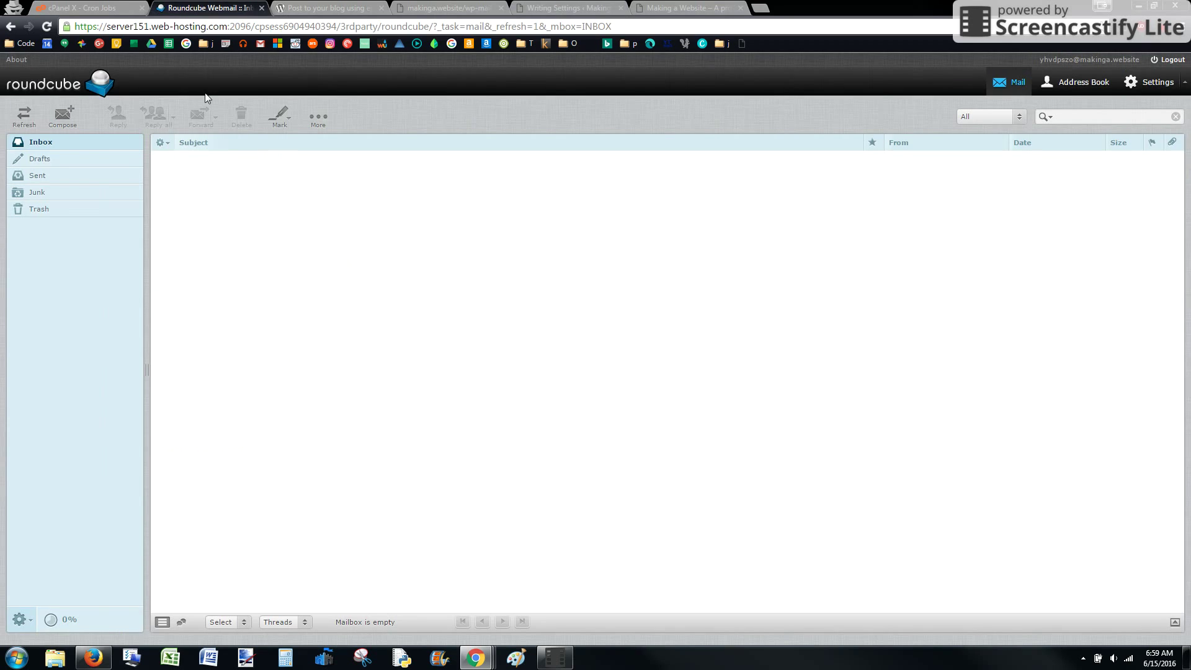
pyautogui.click(64, 117)
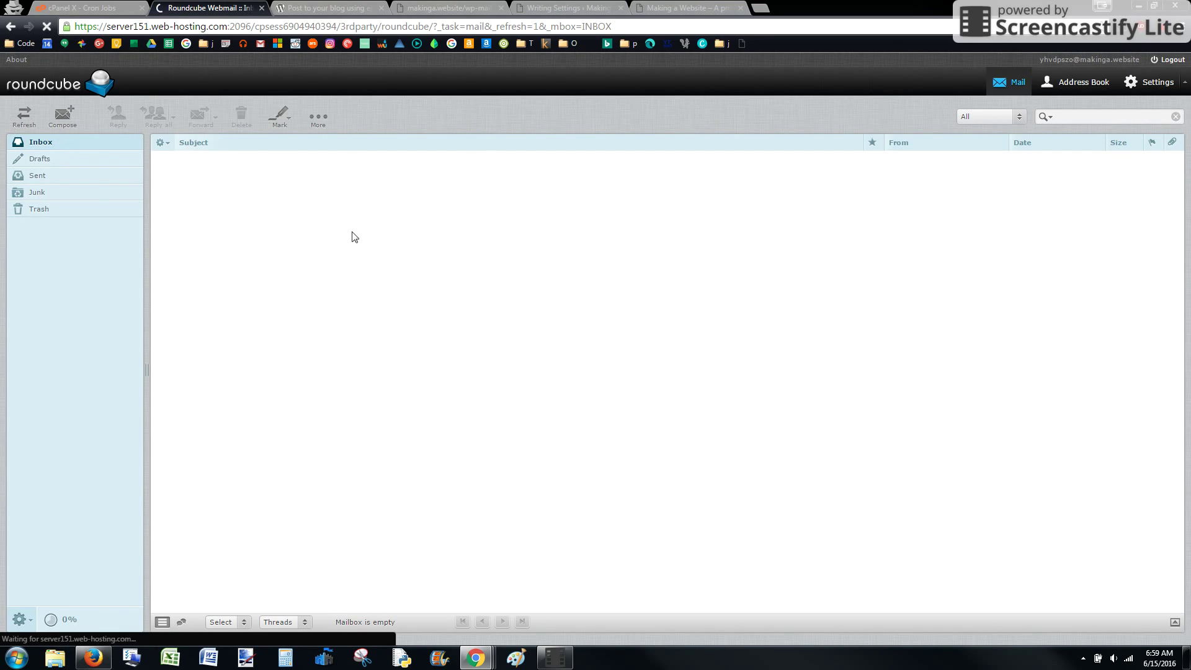
pyautogui.hotkey('ctrl', 'v')
pyautogui.click(332, 194)
pyautogui.write('Cron Te')
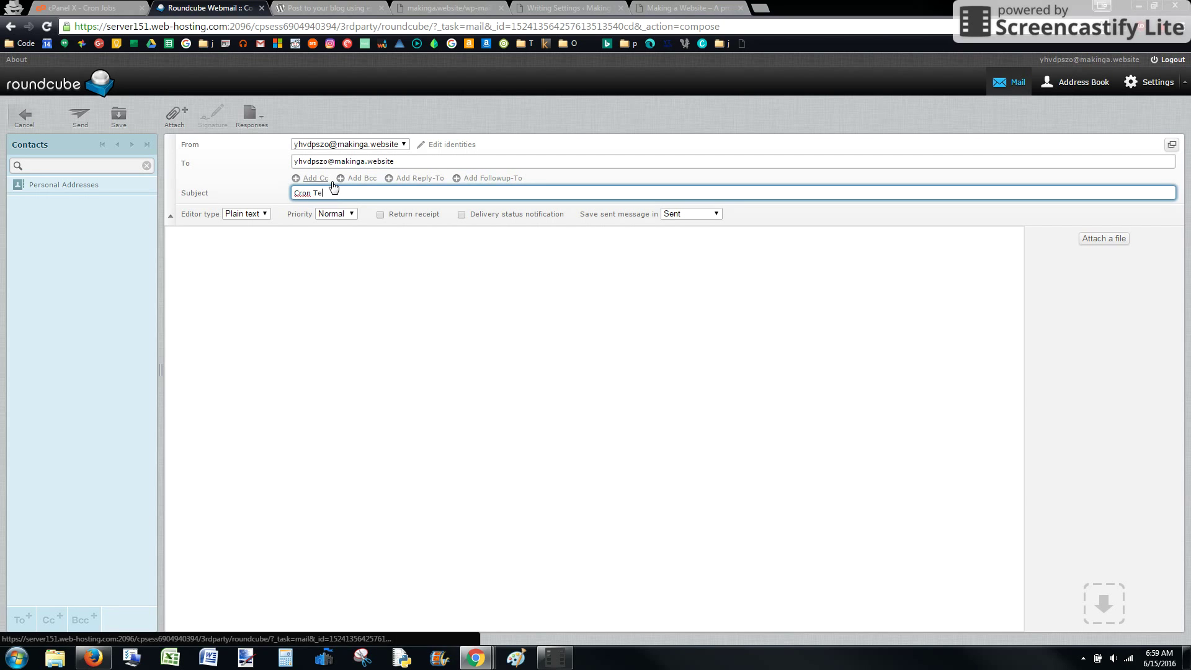
pyautogui.write('st')
pyautogui.click(248, 268)
pyautogui.write('Test')
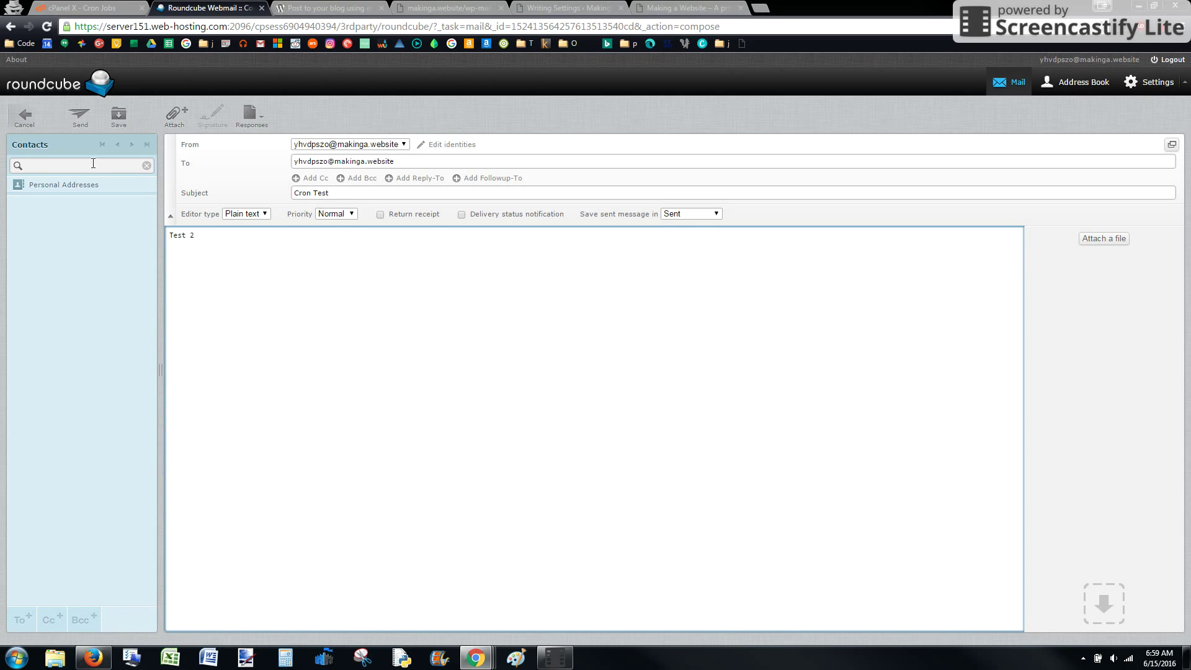
pyautogui.click(79, 117)
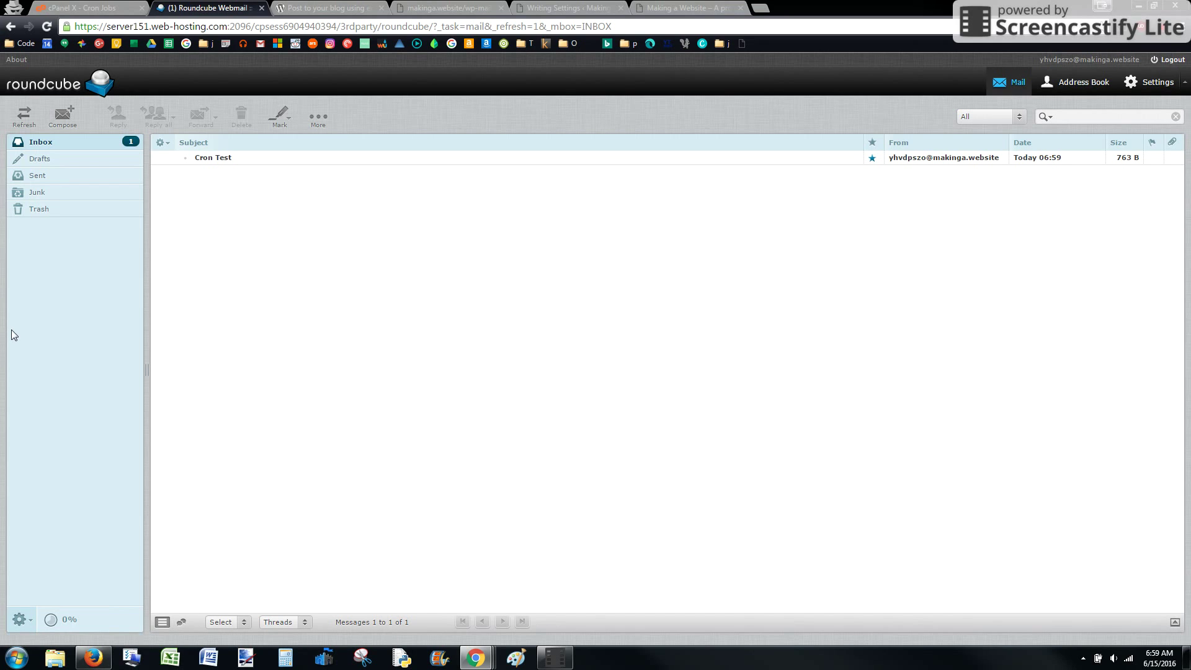
# - Check the wp-mail page and reload the WordPress Posts list for a new post
pyautogui.click(466, 10)
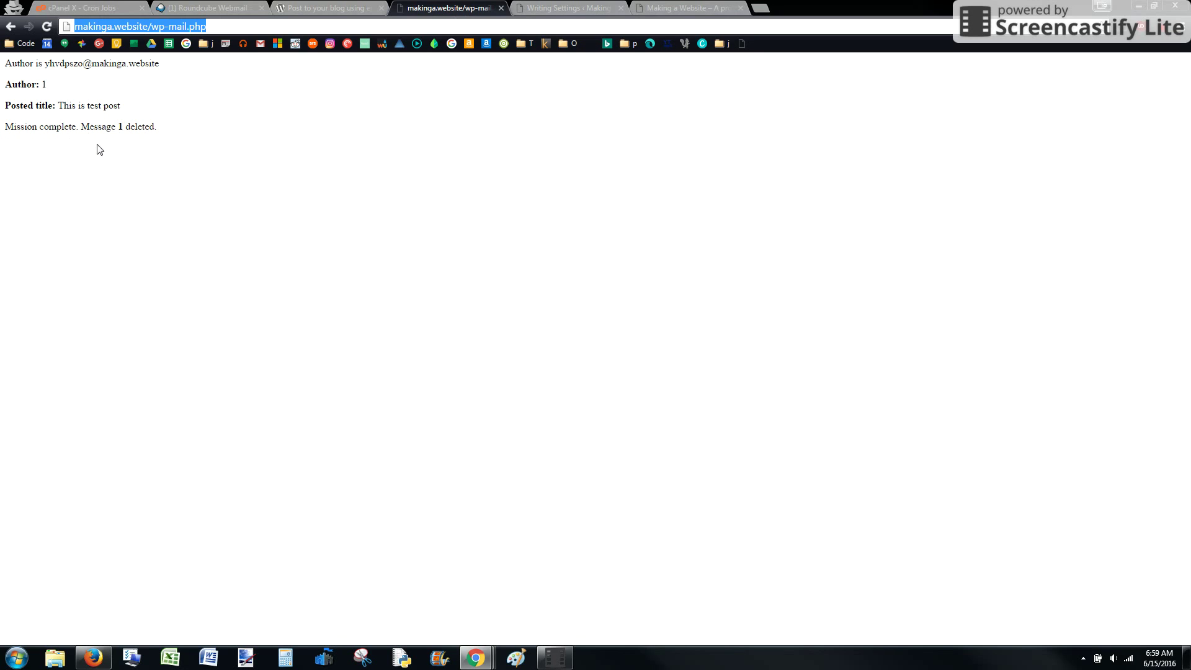
pyautogui.click(229, 7)
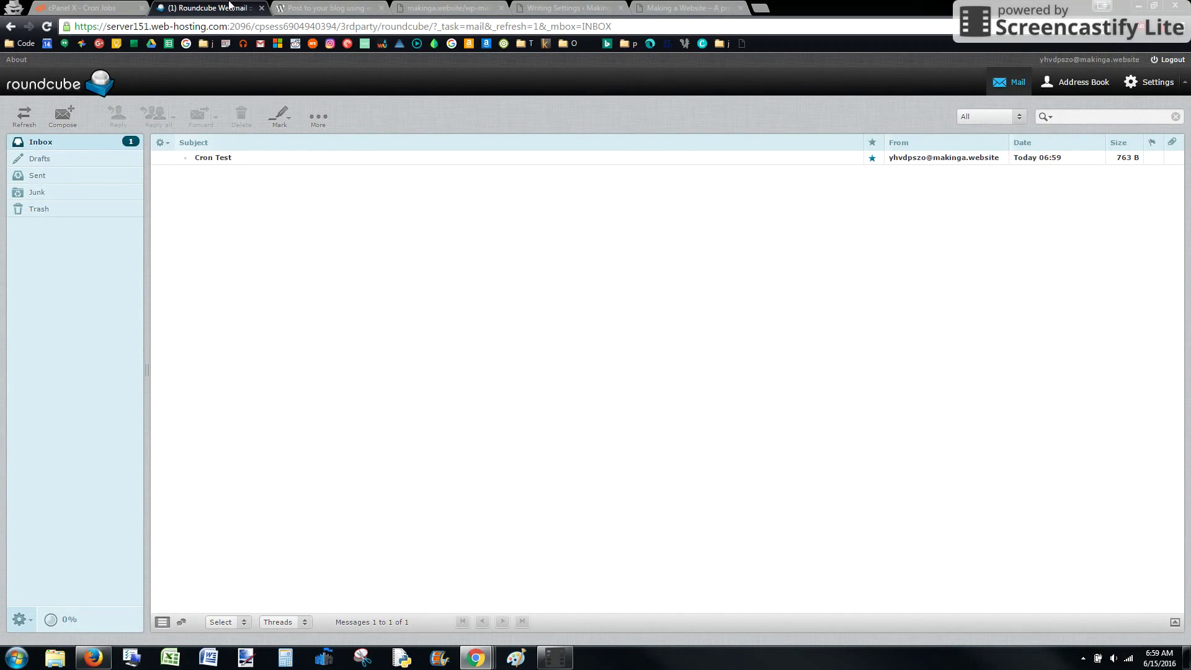
pyautogui.click(569, 7)
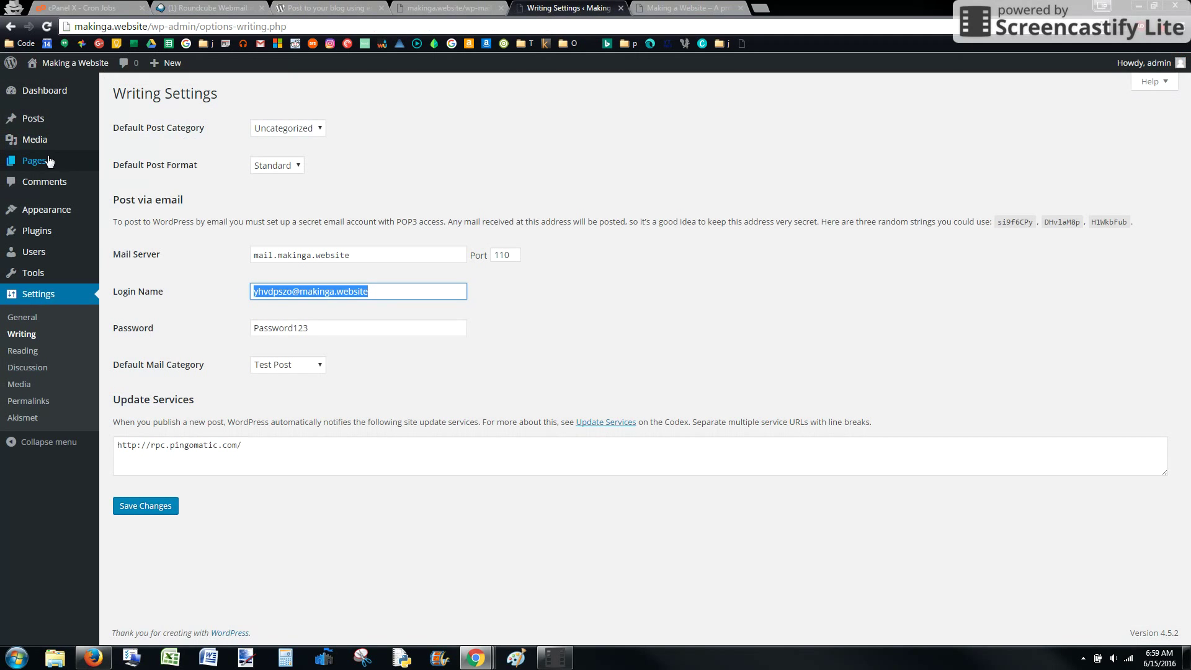
pyautogui.moveTo(42, 128)
pyautogui.click(118, 118)
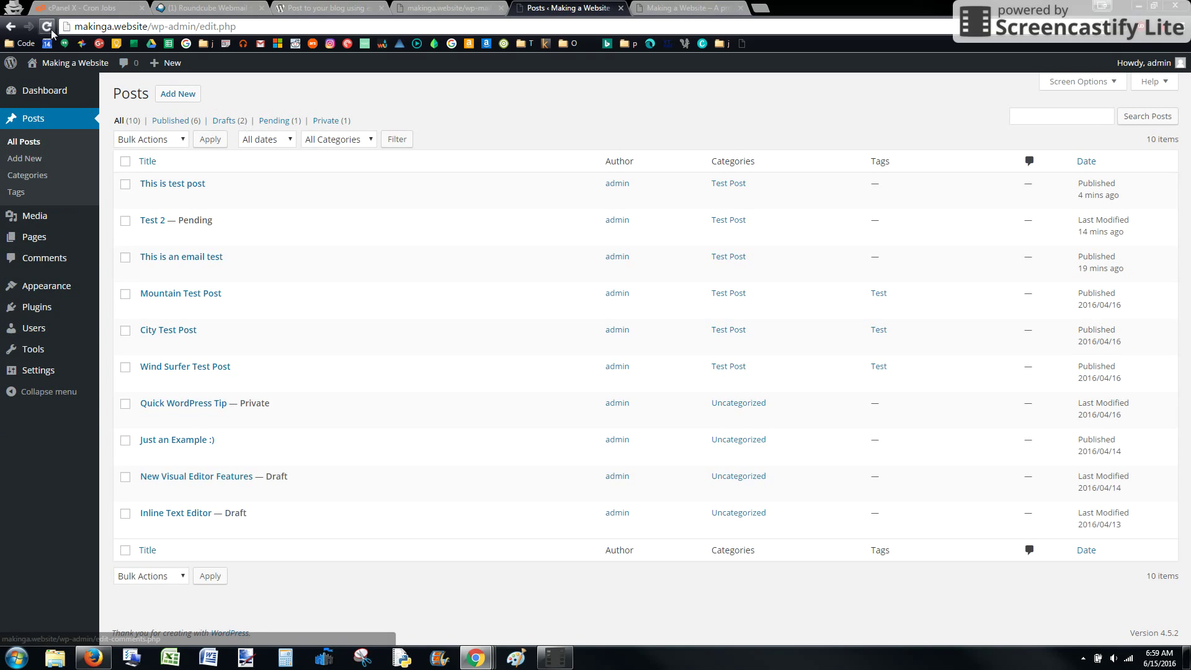
pyautogui.click(50, 29)
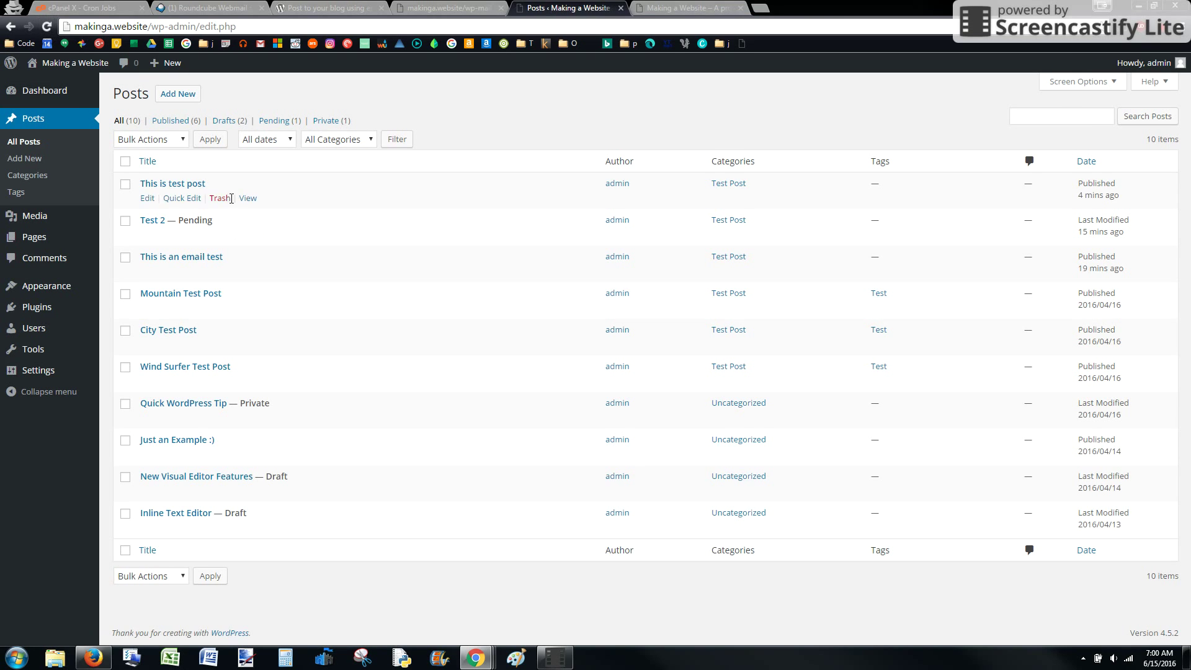
# - Refresh the Roundcube inbox several times to confirm Cron Test is still unprocessed, then return to Cron Jobs
pyautogui.click(216, 6)
pyautogui.click(46, 141)
pyautogui.click(46, 141)
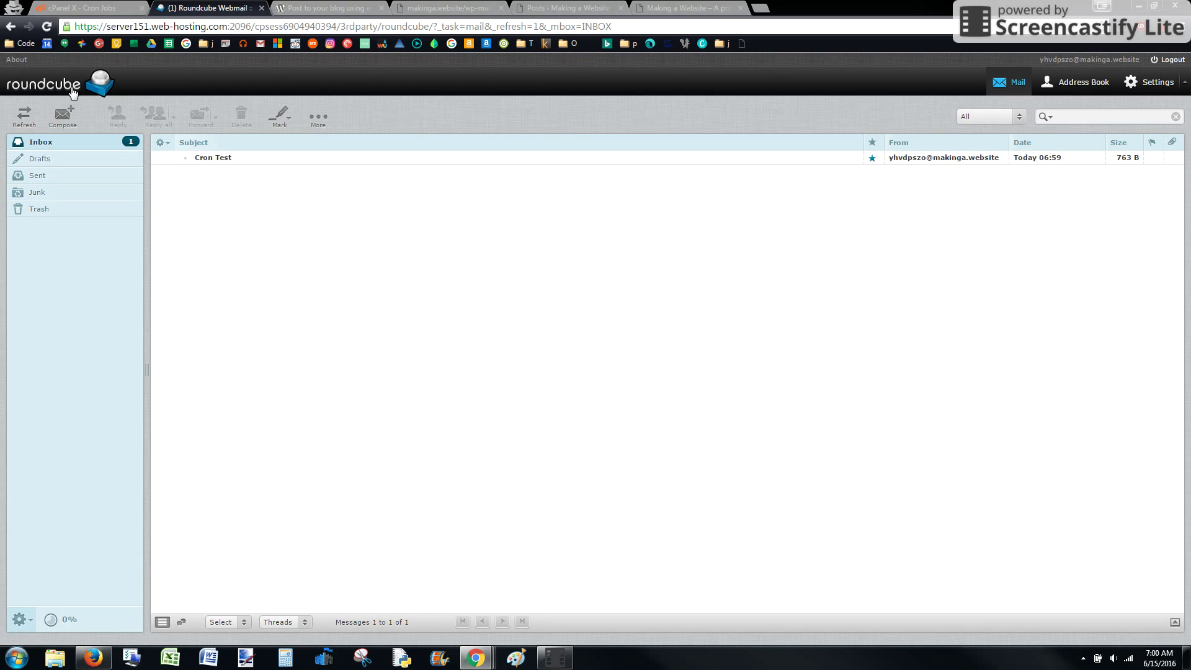
pyautogui.click(58, 136)
pyautogui.click(69, 139)
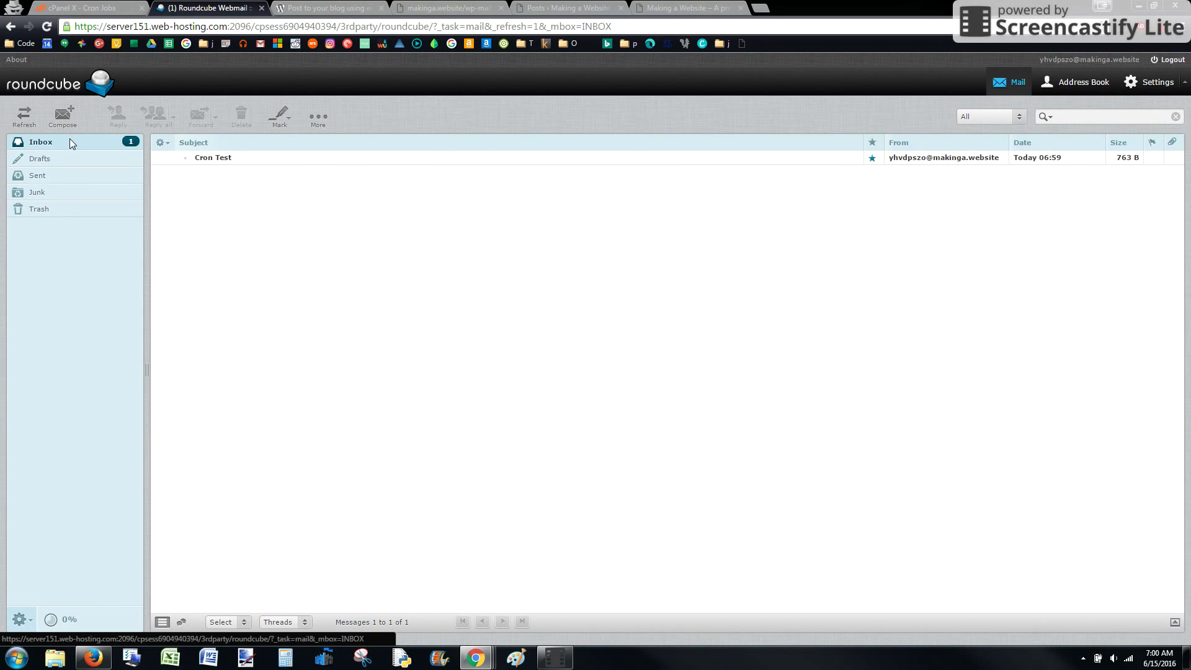
pyautogui.click(100, 6)
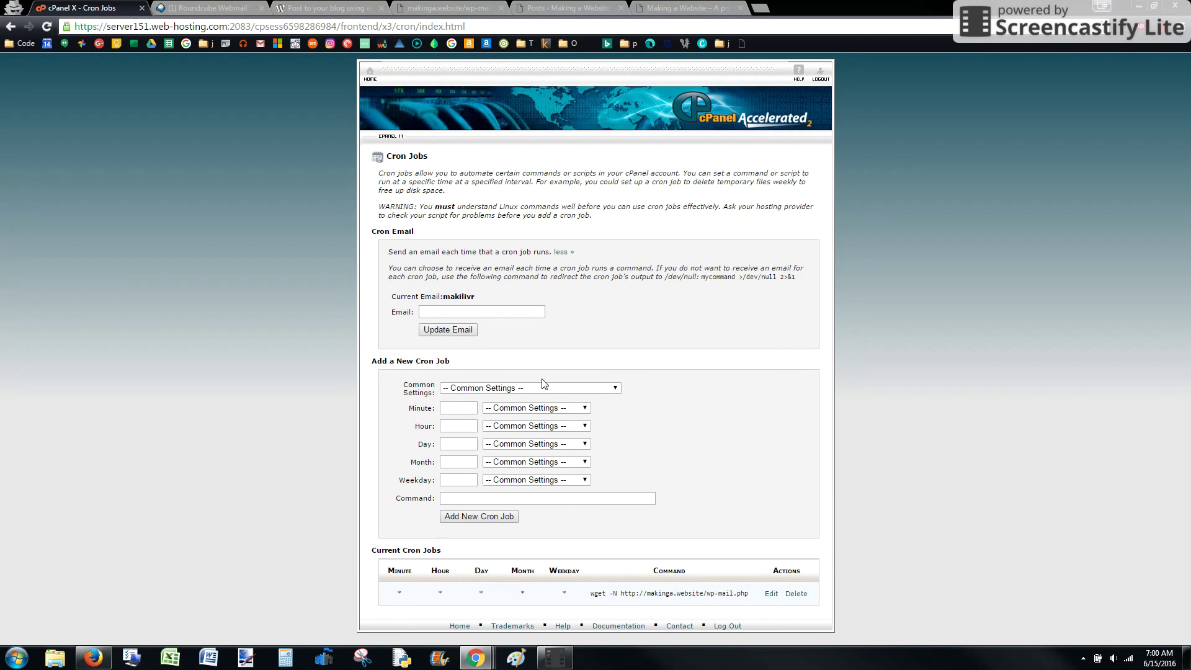
# - Review the Common Settings schedule list without changes, then view the now-empty webmail inbox
pyautogui.click(593, 387)
pyautogui.click(691, 389)
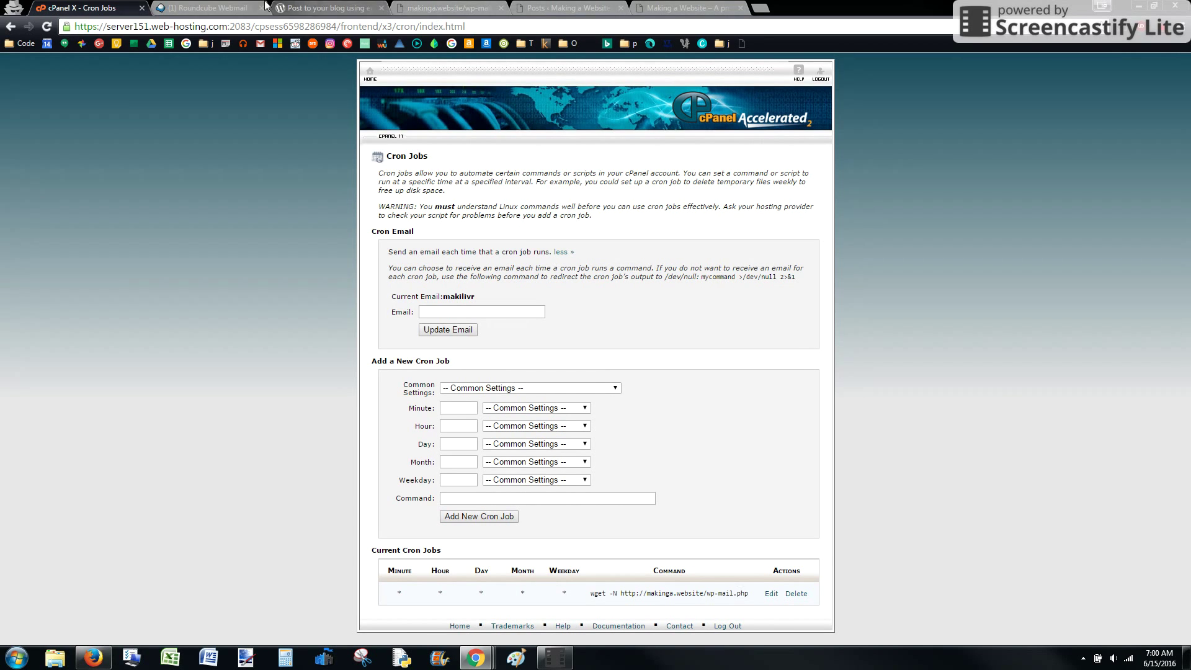
pyautogui.click(208, 8)
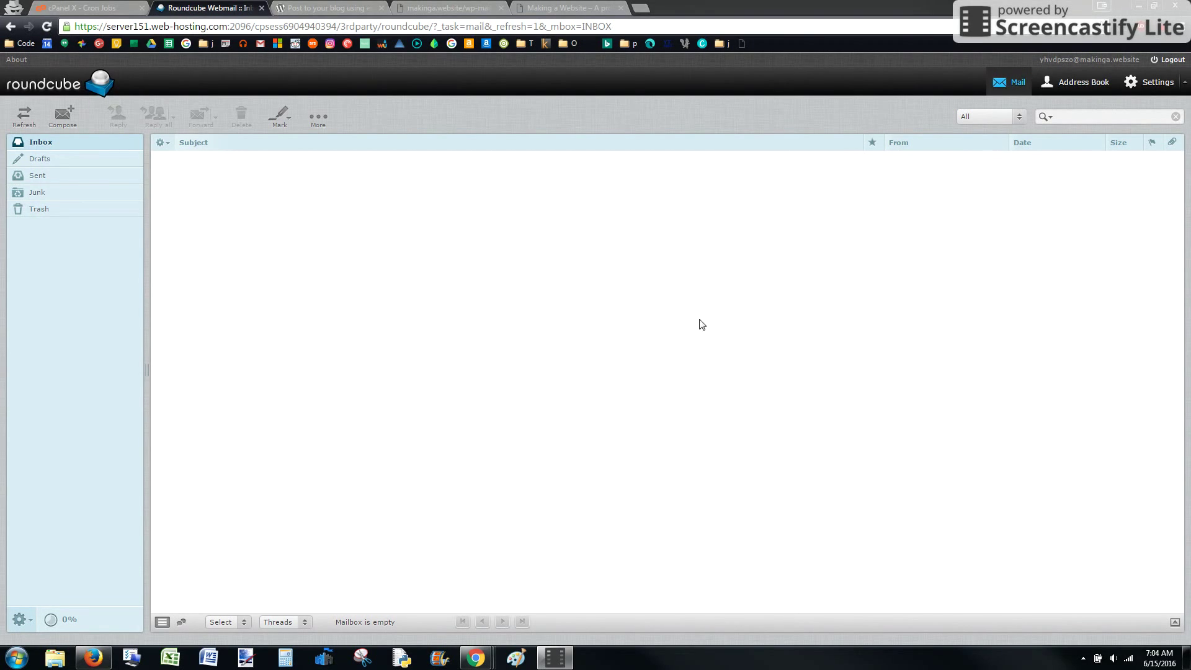
# - Reload the live site to show the cron-posted 'Cron Test' post with body 'Test 2' on top
pyautogui.click(538, 7)
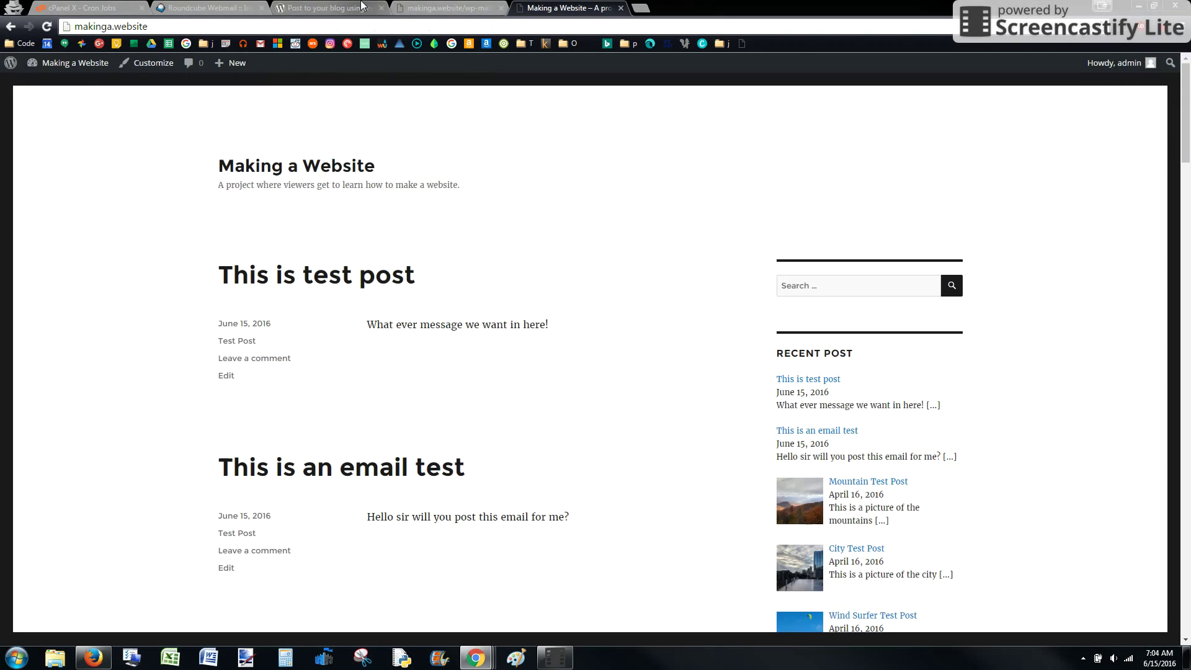
pyautogui.click(448, 8)
pyautogui.click(331, 8)
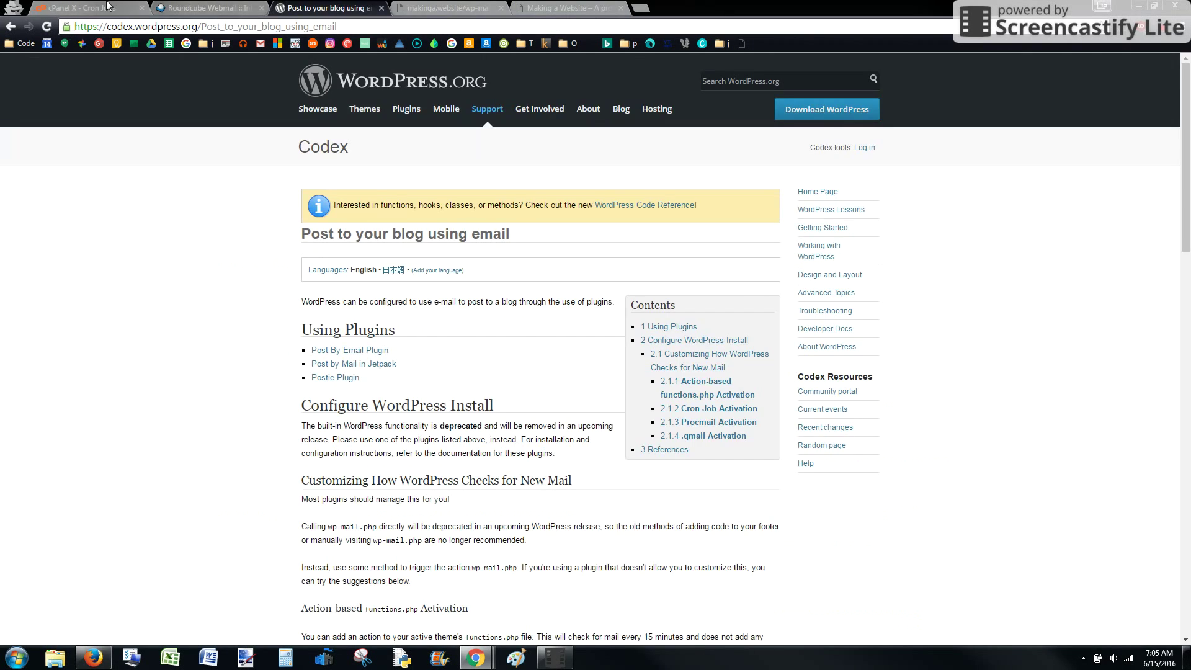
pyautogui.click(448, 7)
pyautogui.click(562, 7)
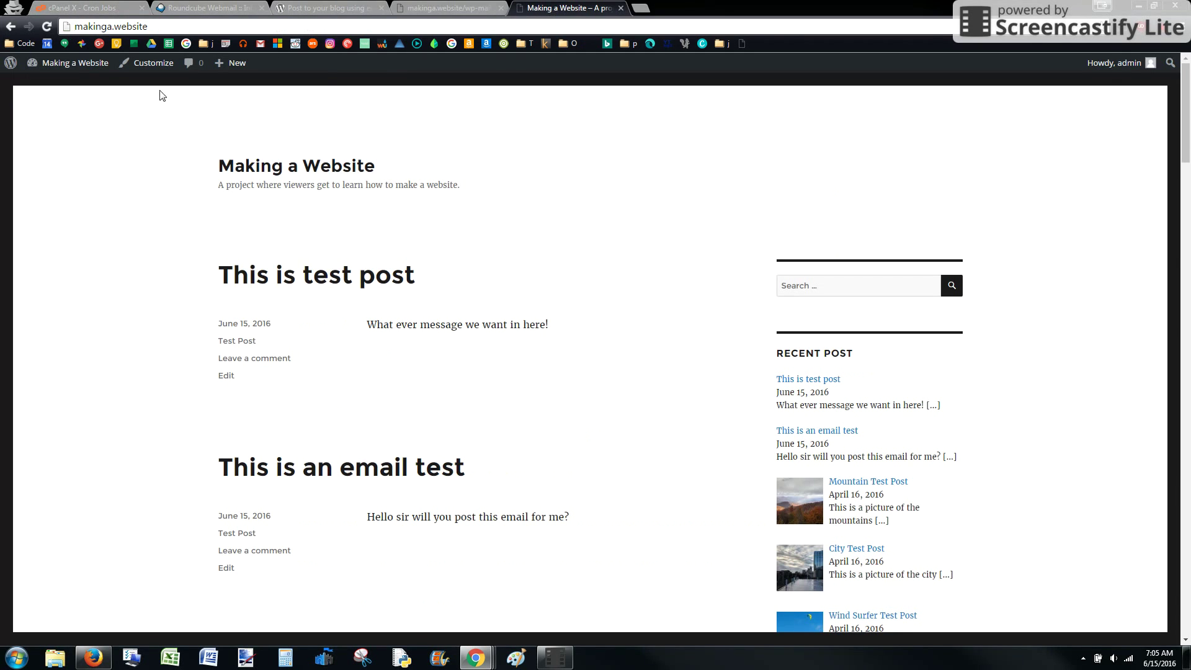
pyautogui.click(47, 26)
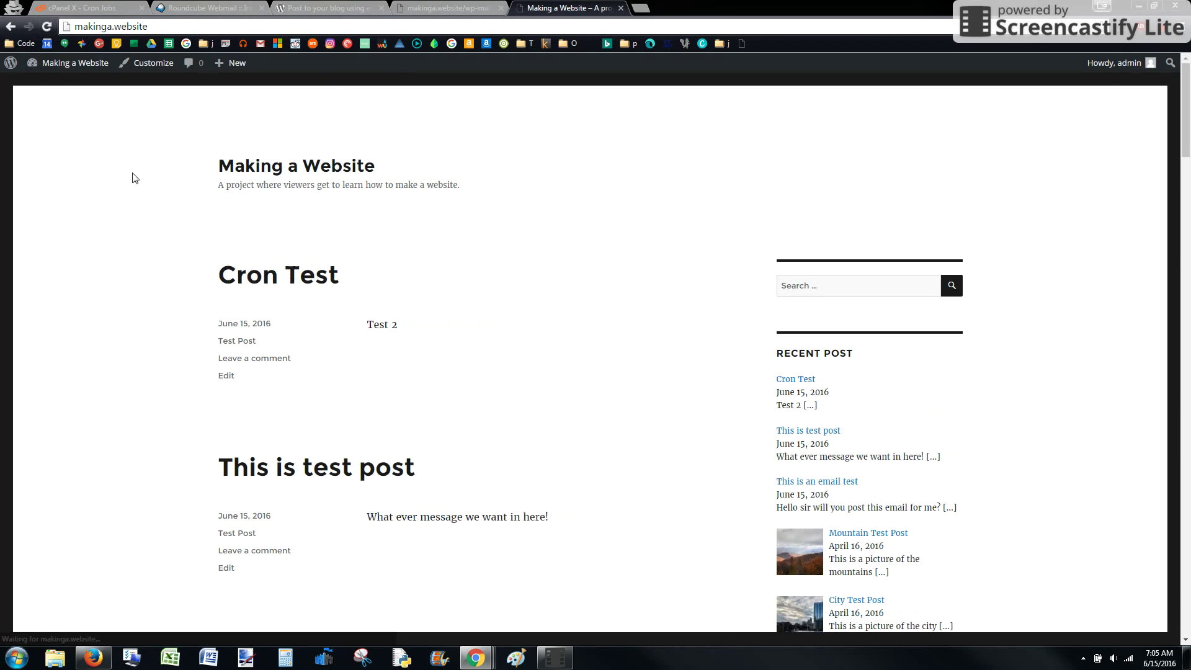